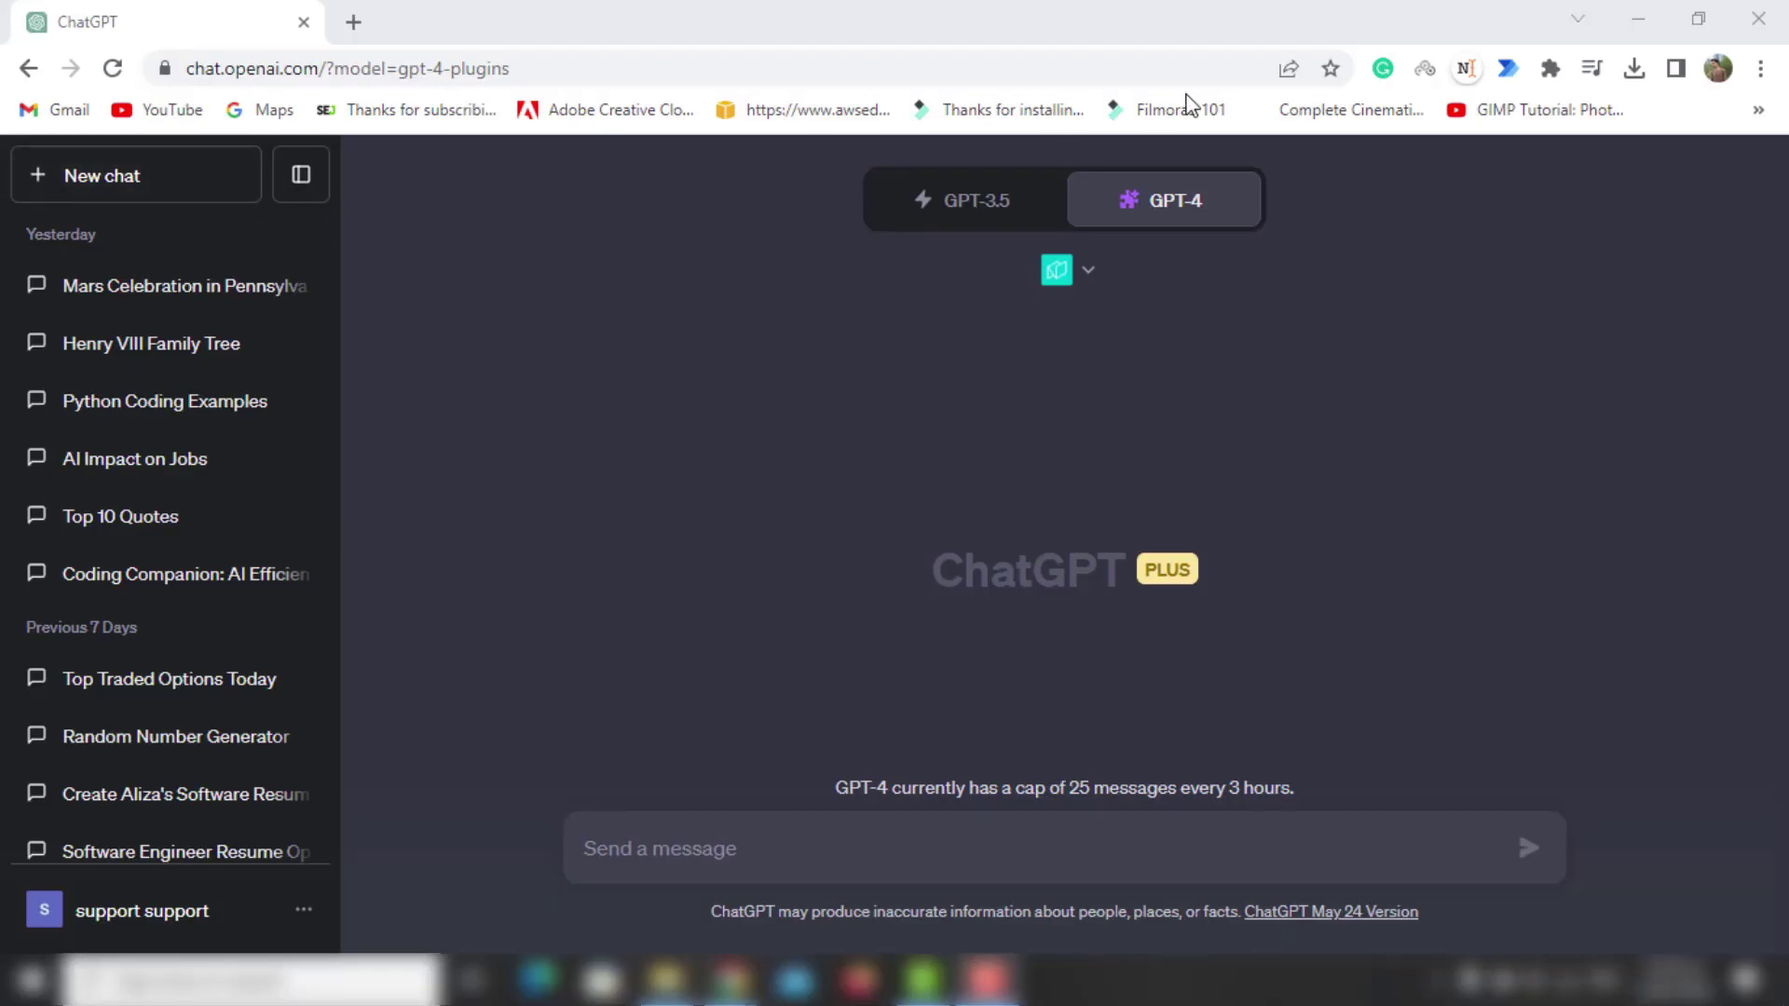
- Search the ChatGPT plugin store for the Noteable plugin, then close the store
click(1515, 252)
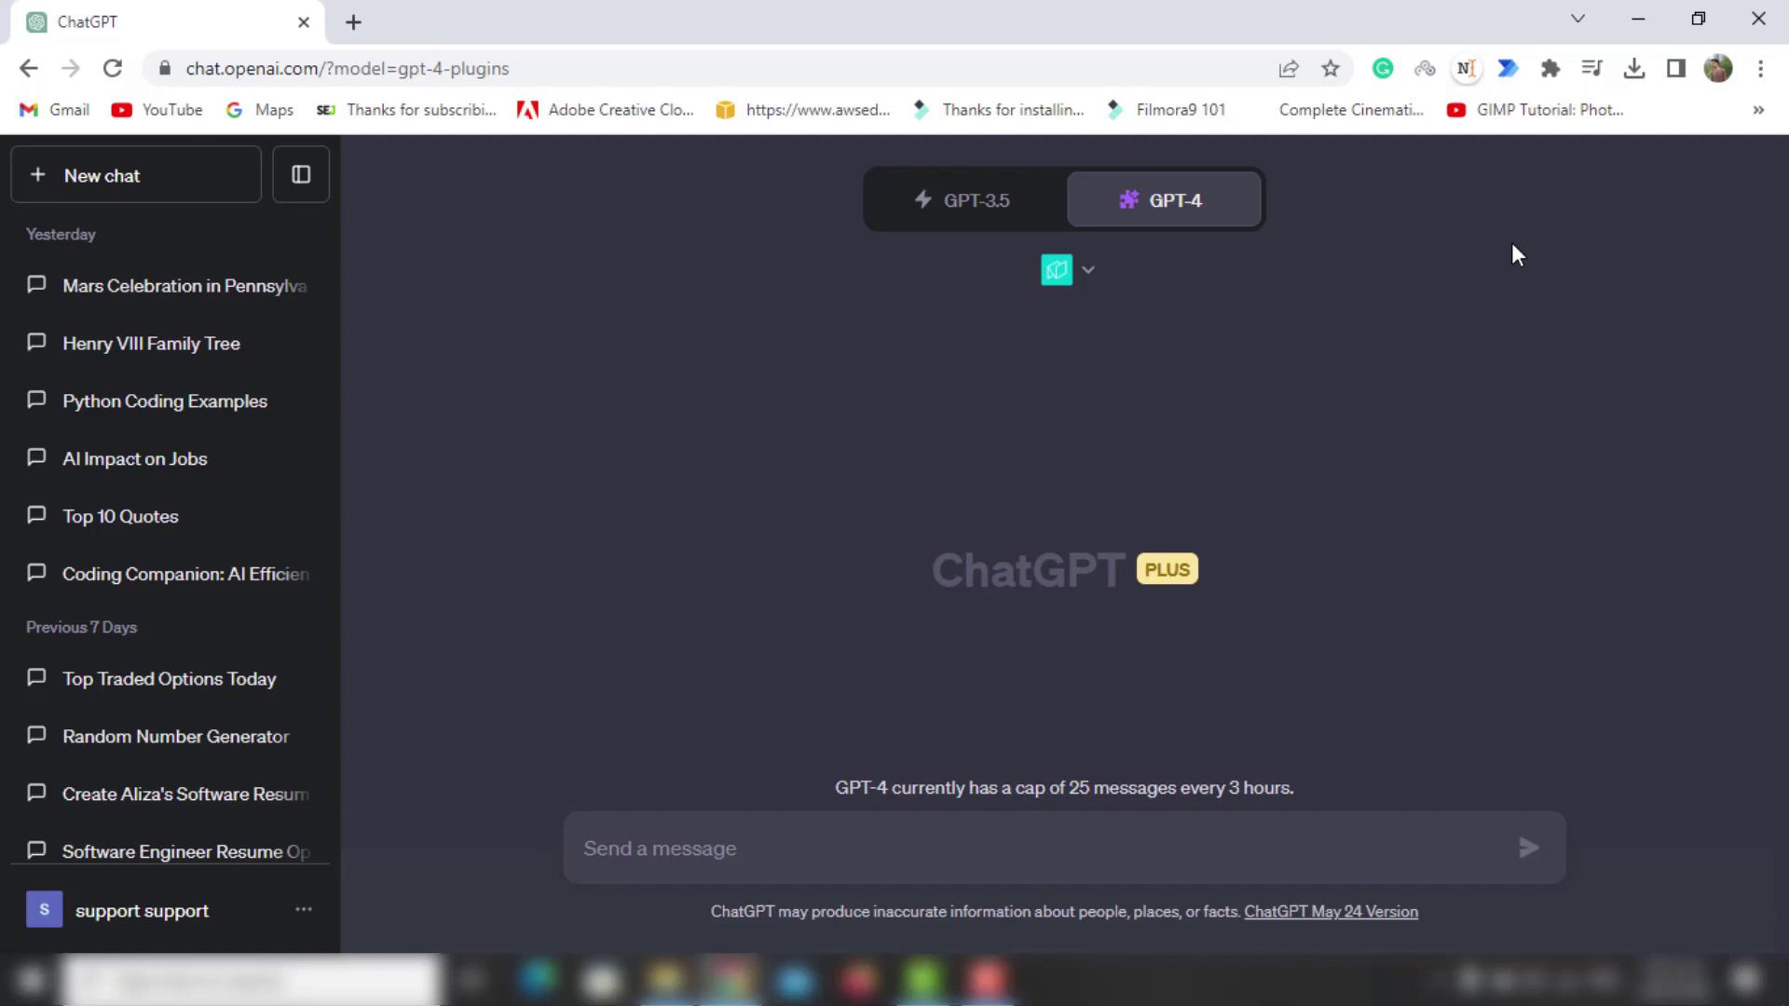
click(1072, 270)
scroll(1127, 503, down, 3)
scroll(1127, 493, down, 2)
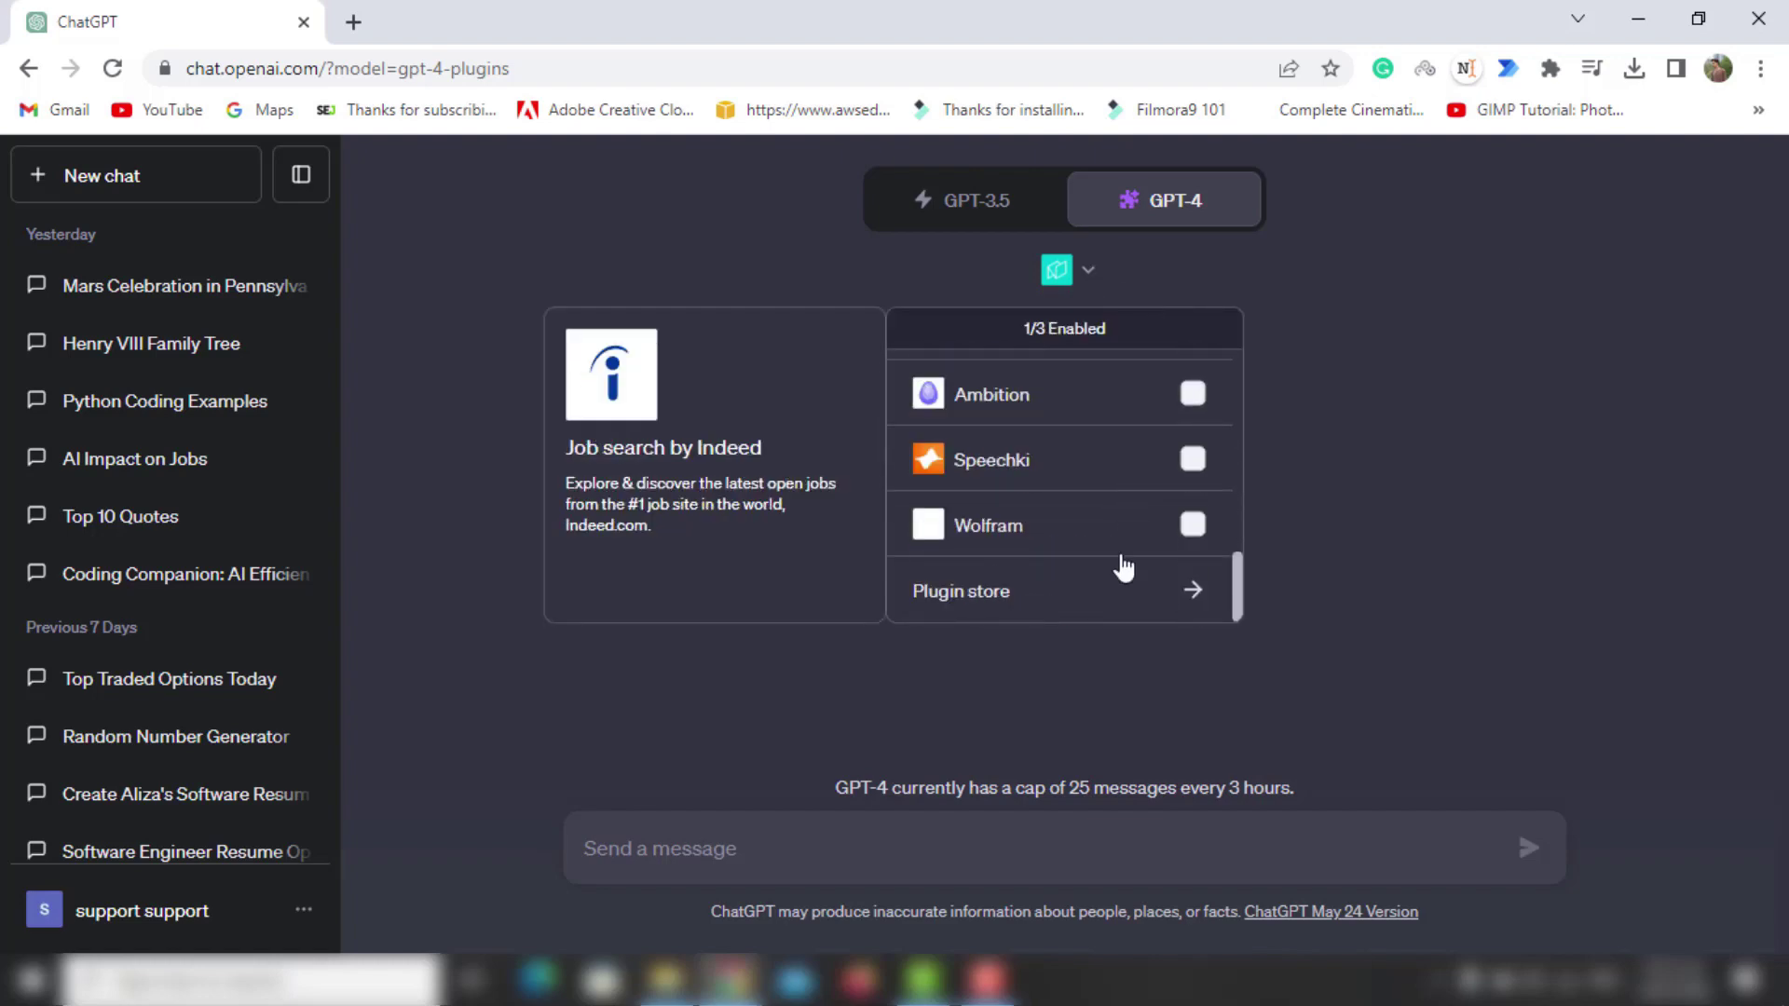
click(1114, 599)
click(637, 326)
text(noteable)
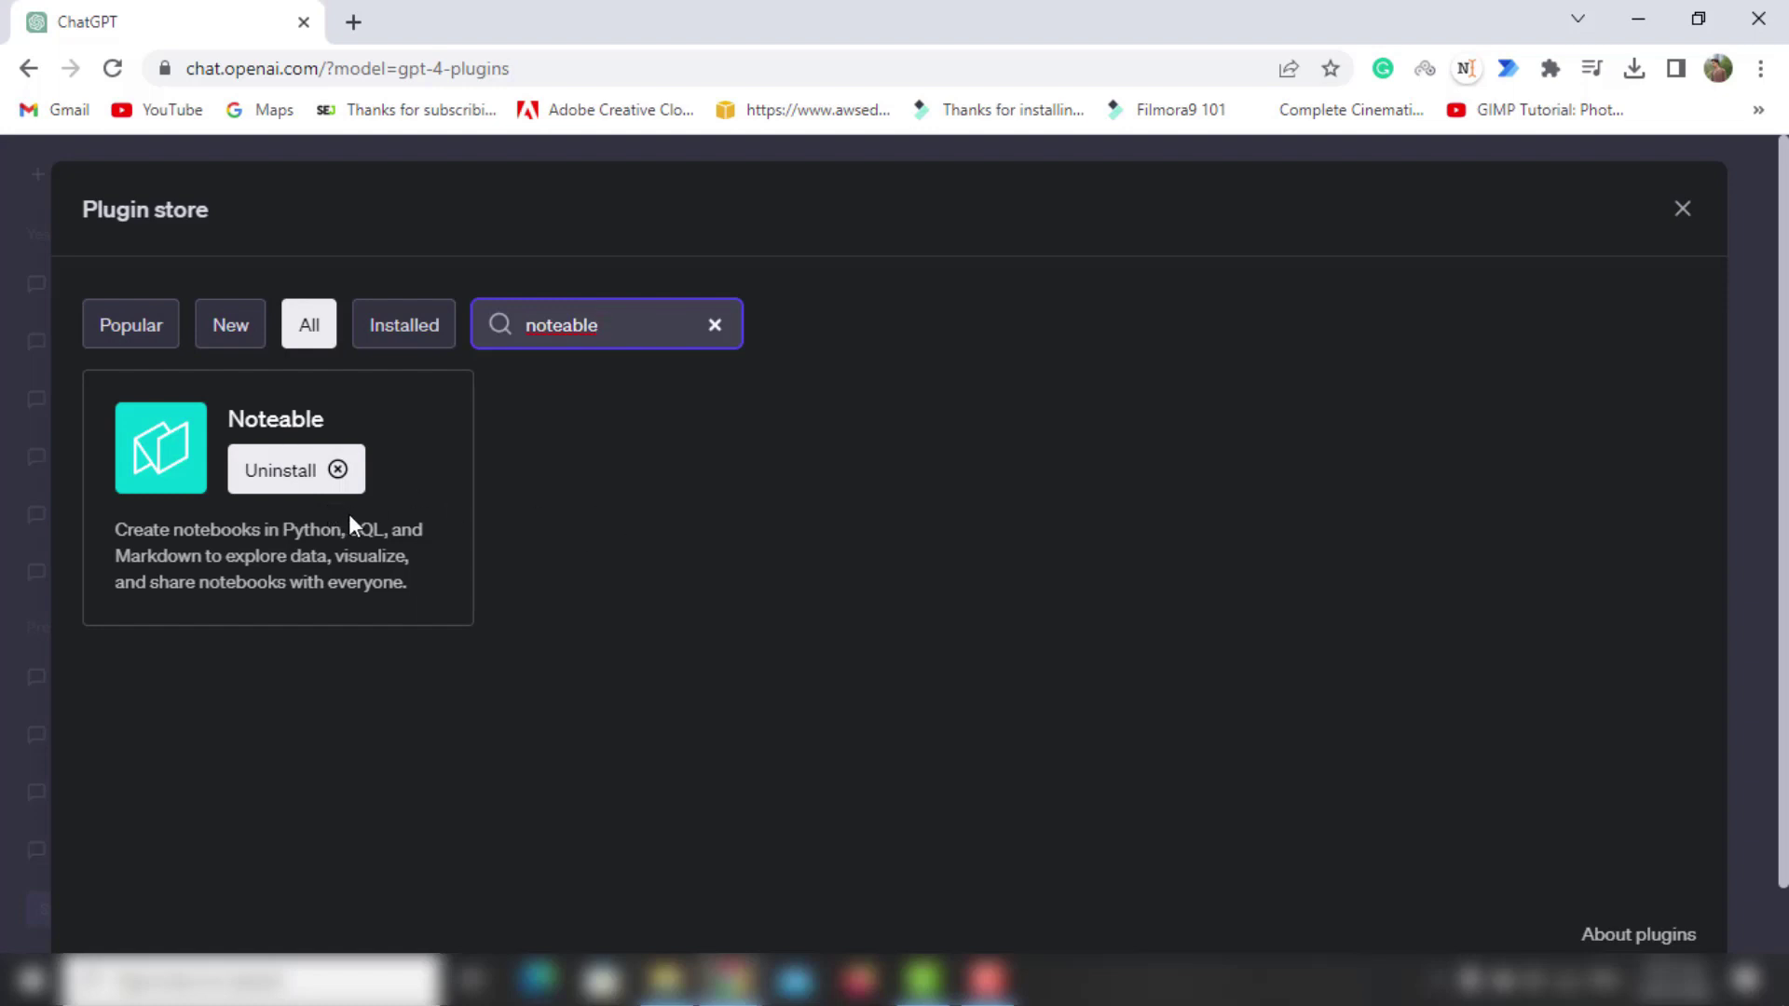
key(Escape)
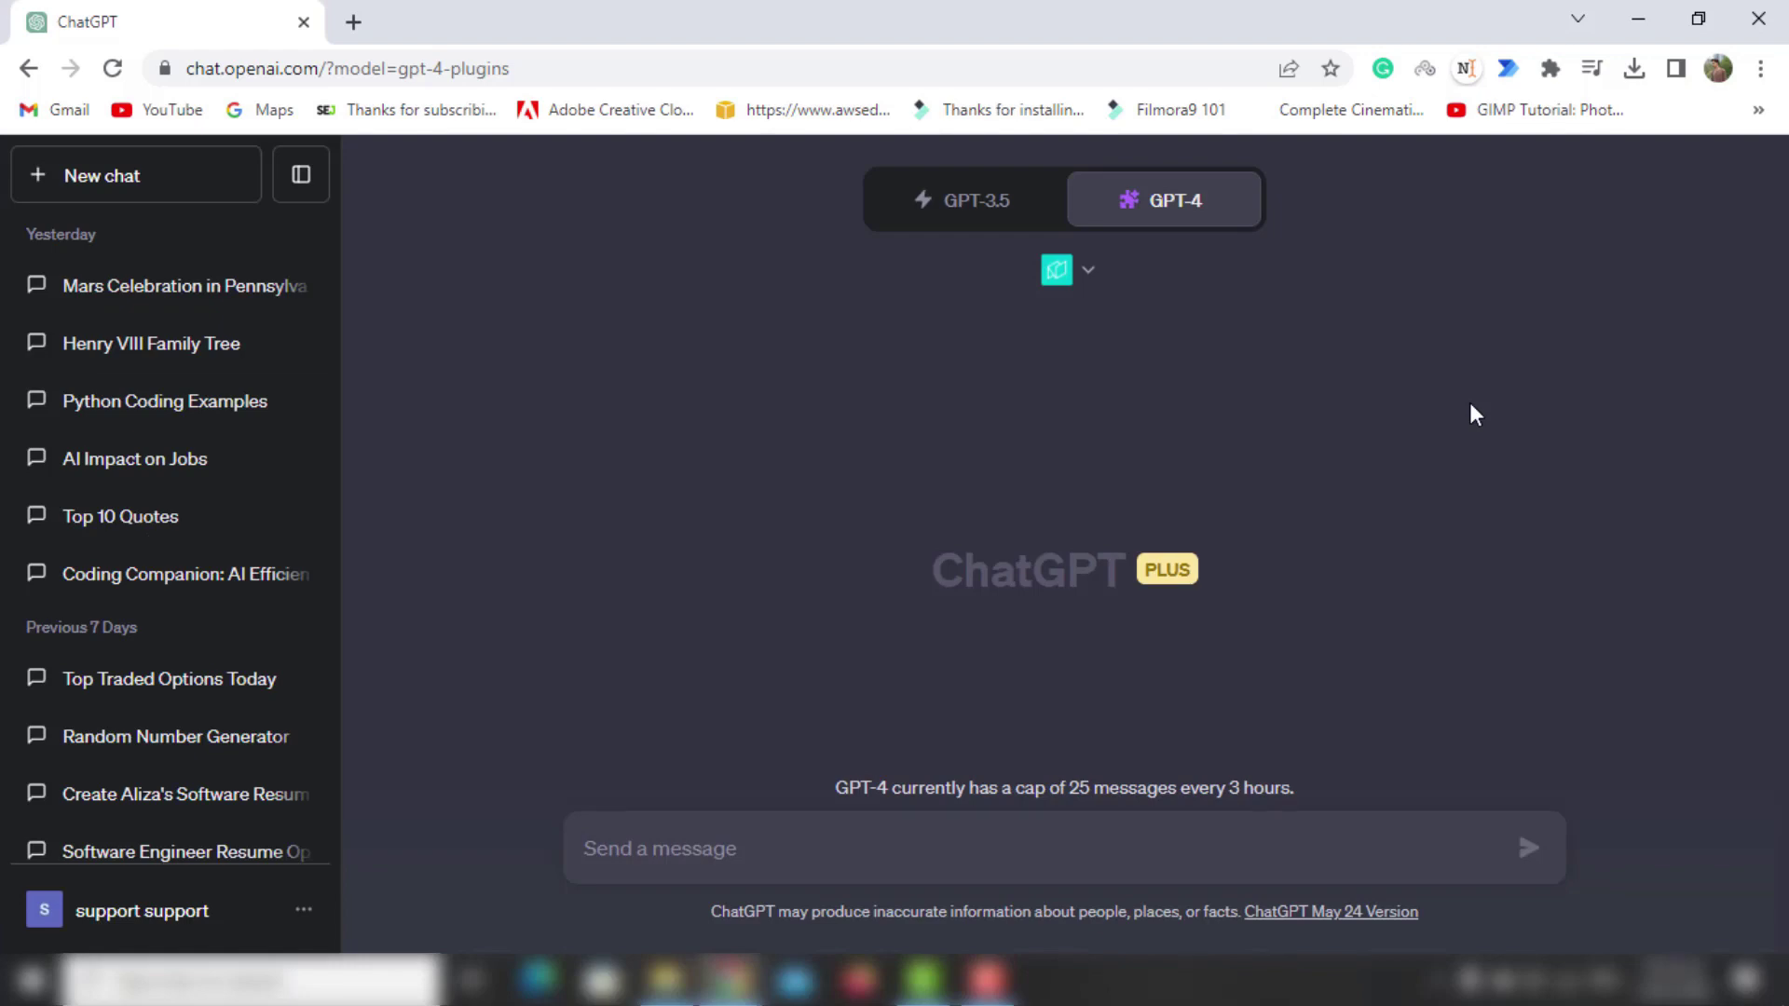
- Send the prompt asking Noteable to create demo_notebook printing 'Hello, world!', then open the link's options
click(886, 843)
text(create my first my first notebook named demo_notebook that prints "hello world")
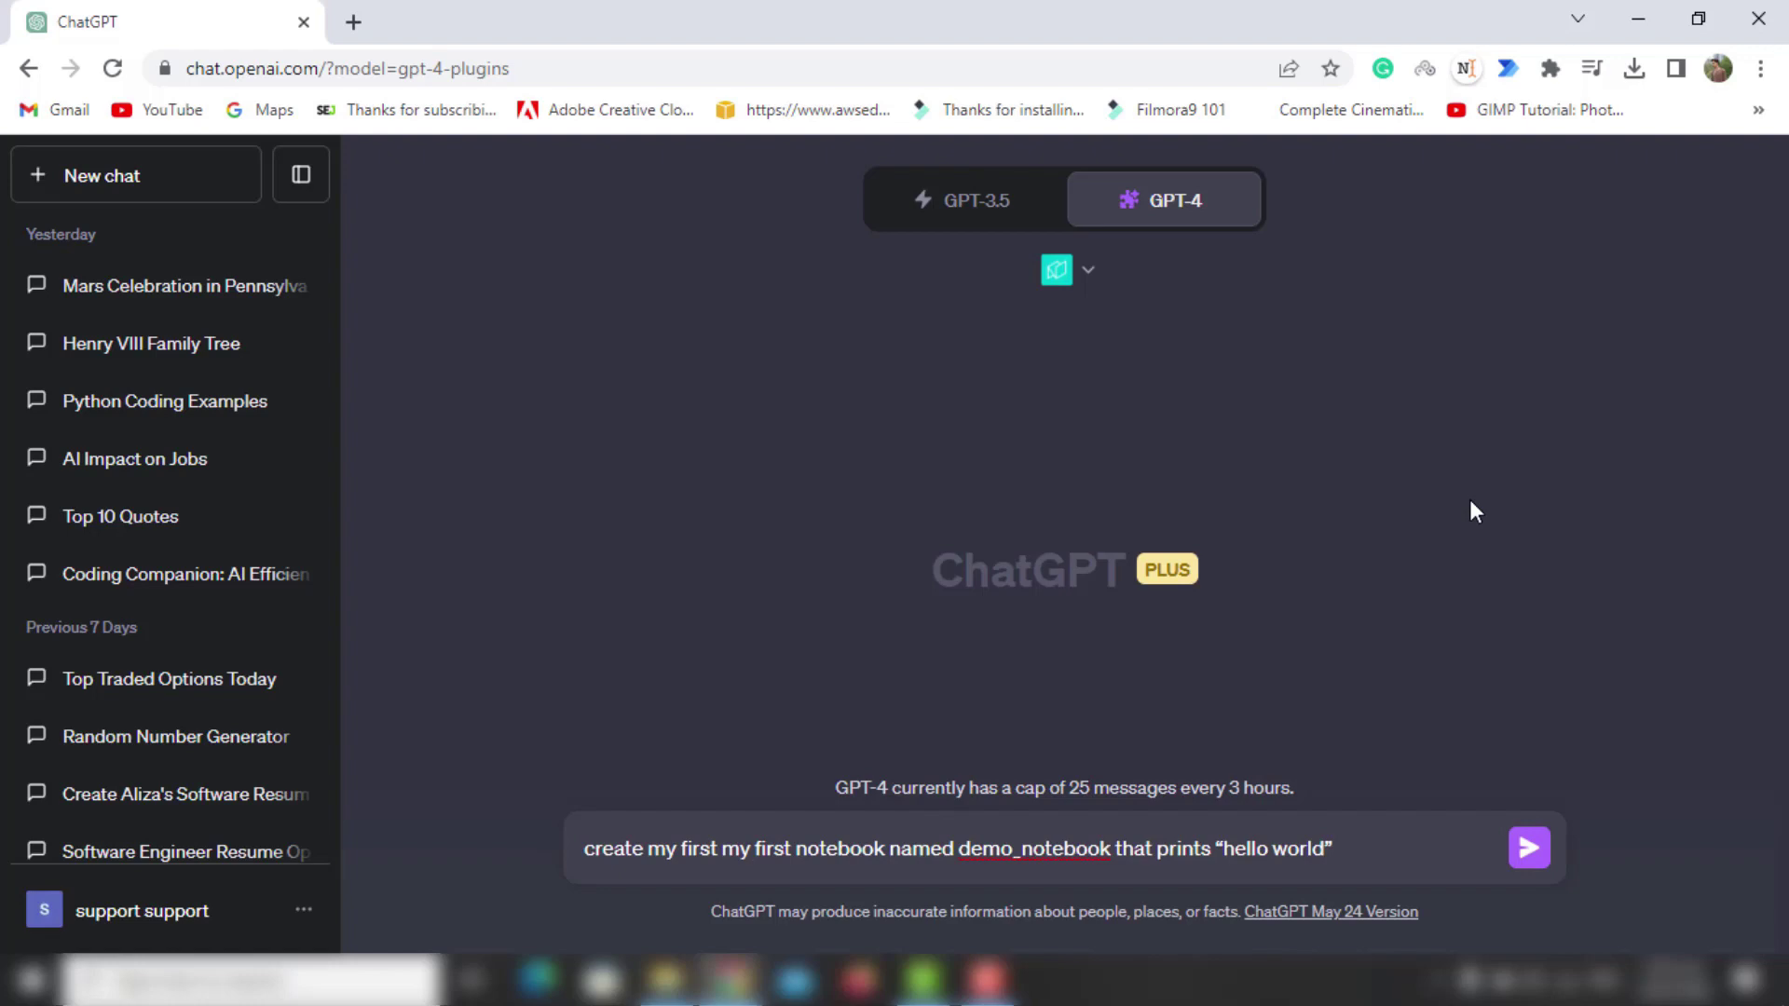
key(Return)
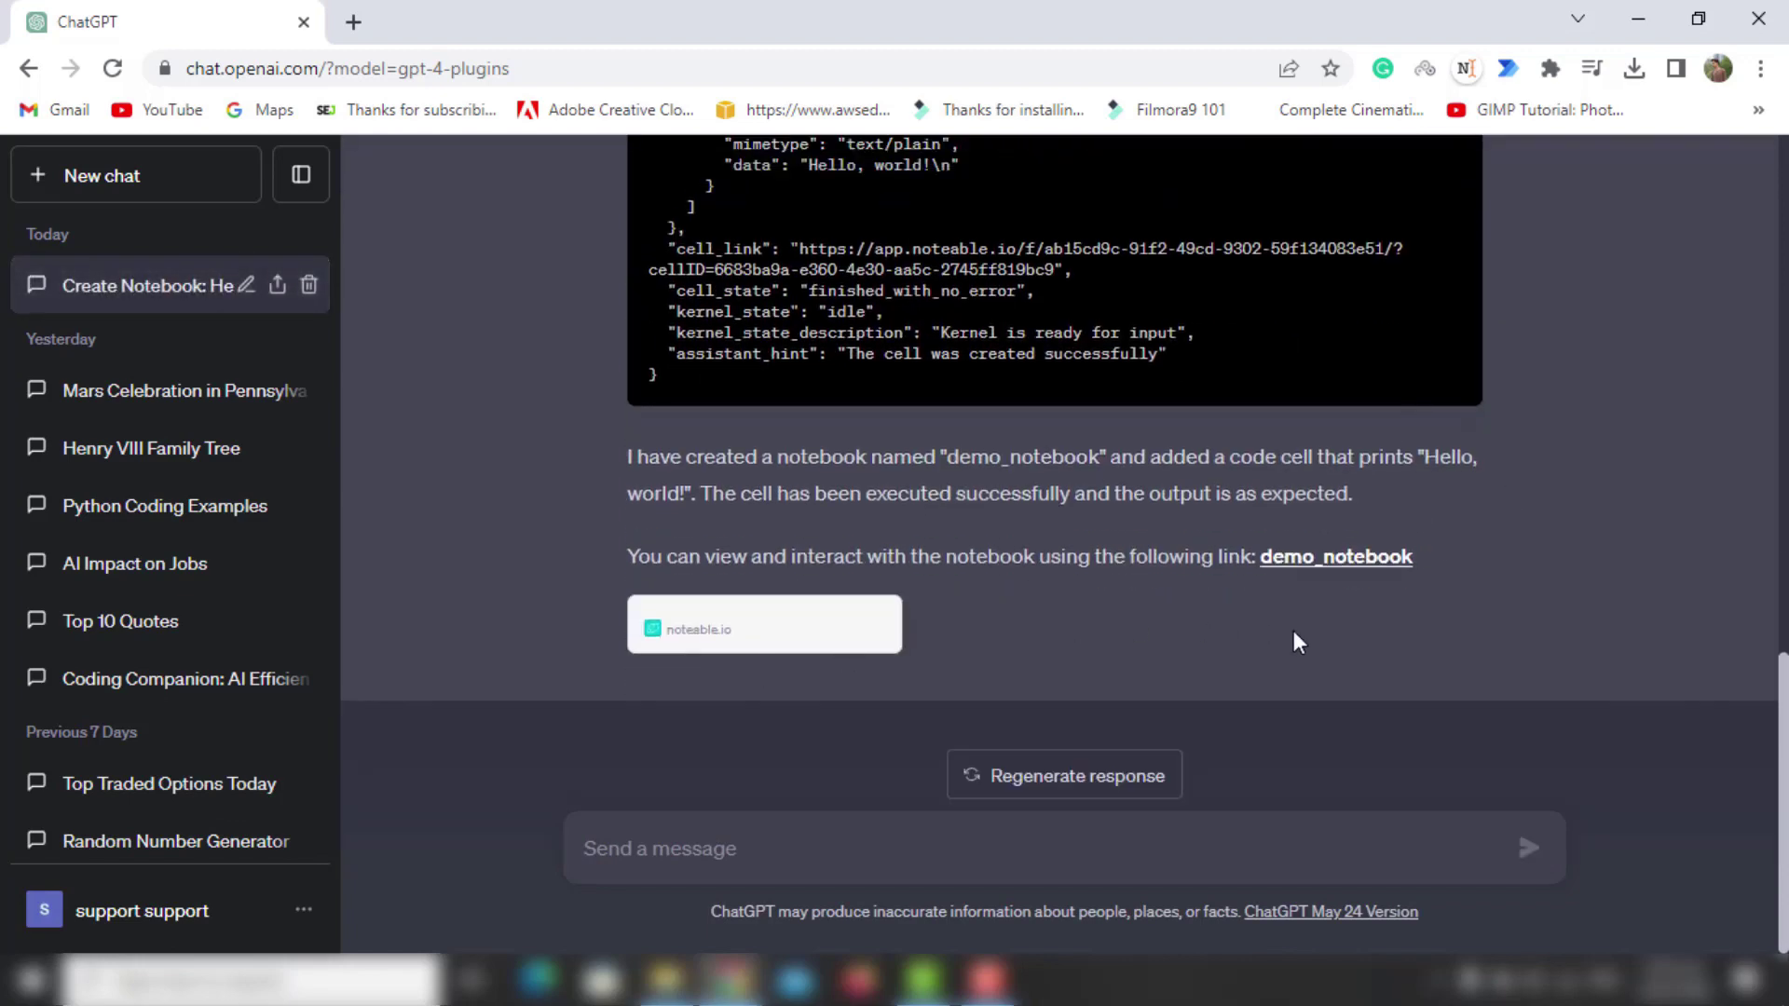
right_click(1316, 558)
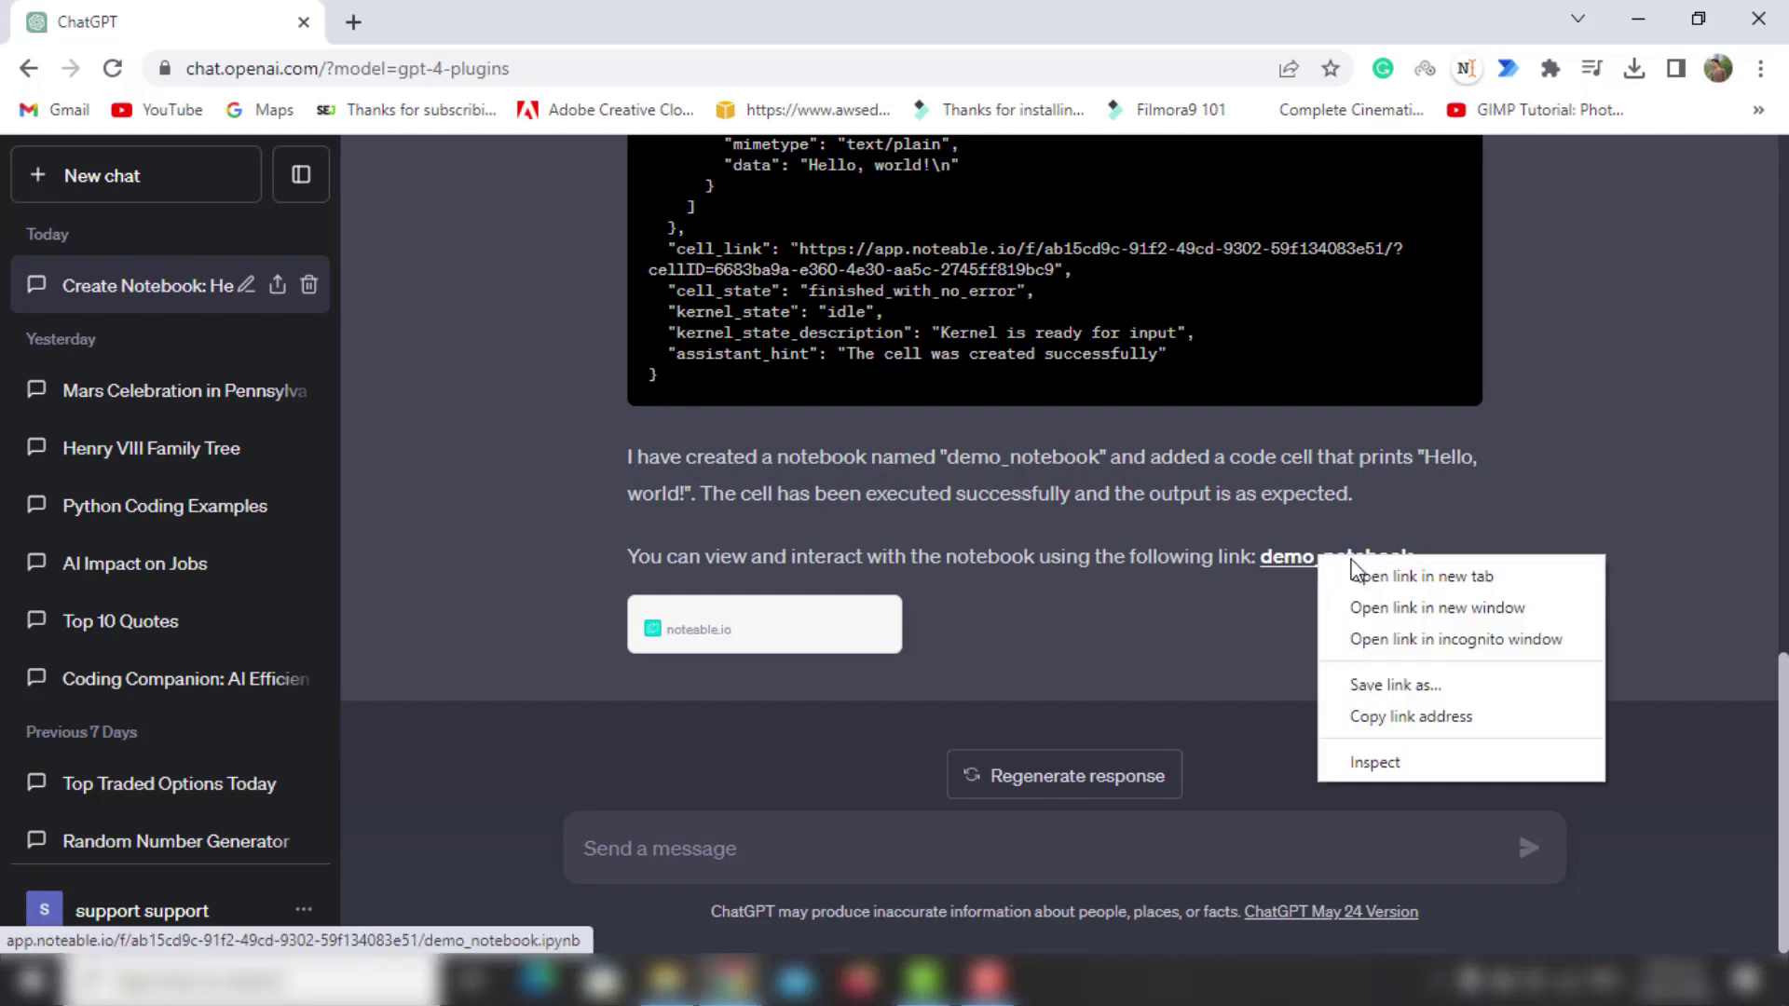
- Open demo_notebook in a new tab and rerun its 'Hello, world!' cell
key(Escape)
middle_click(1354, 571)
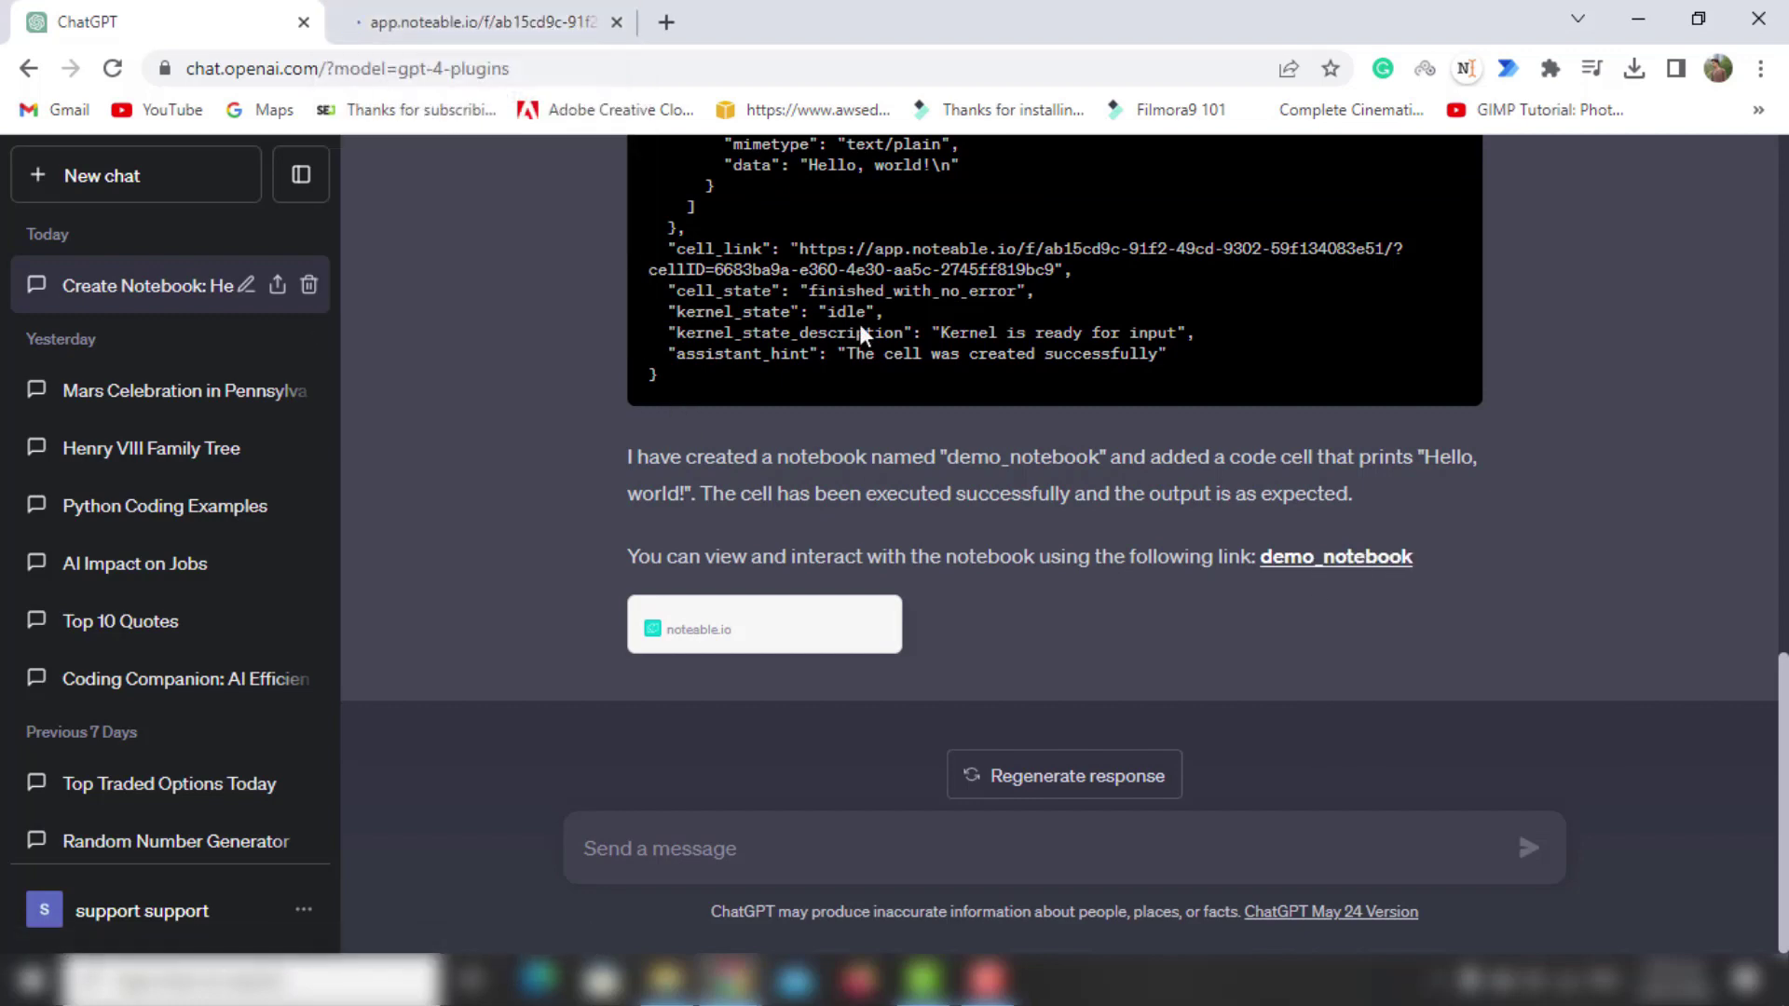
key(ctrl+Tab)
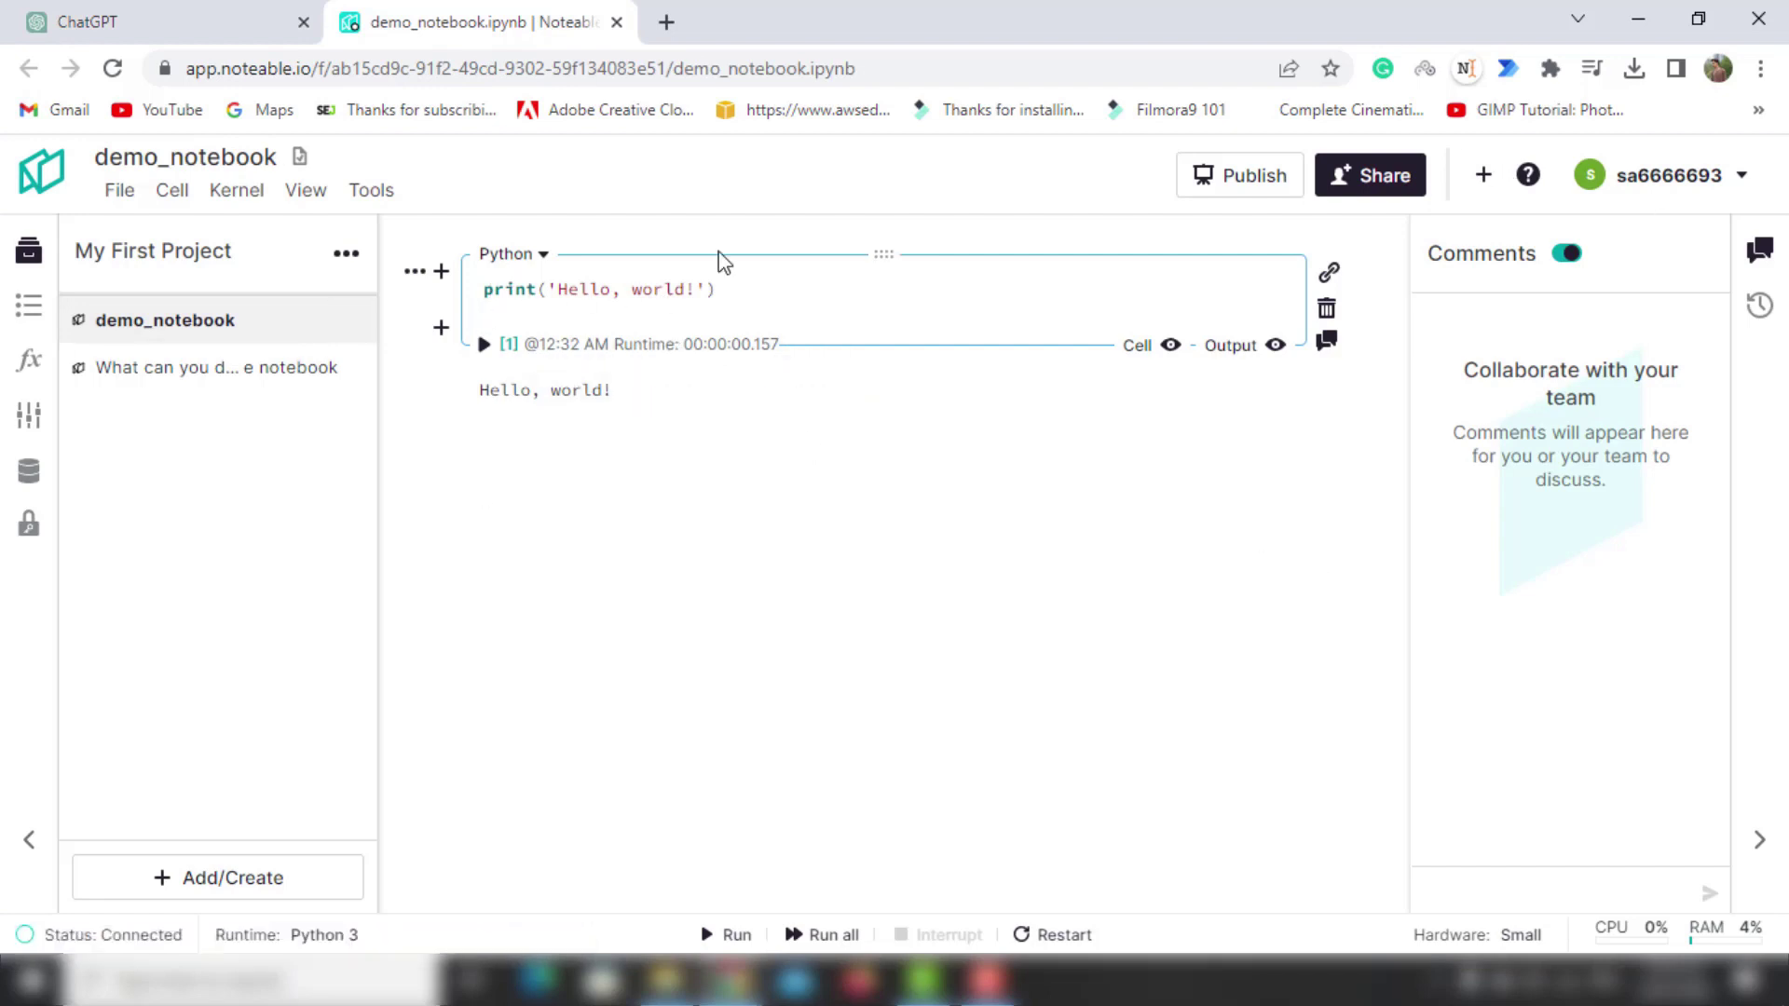
click(483, 344)
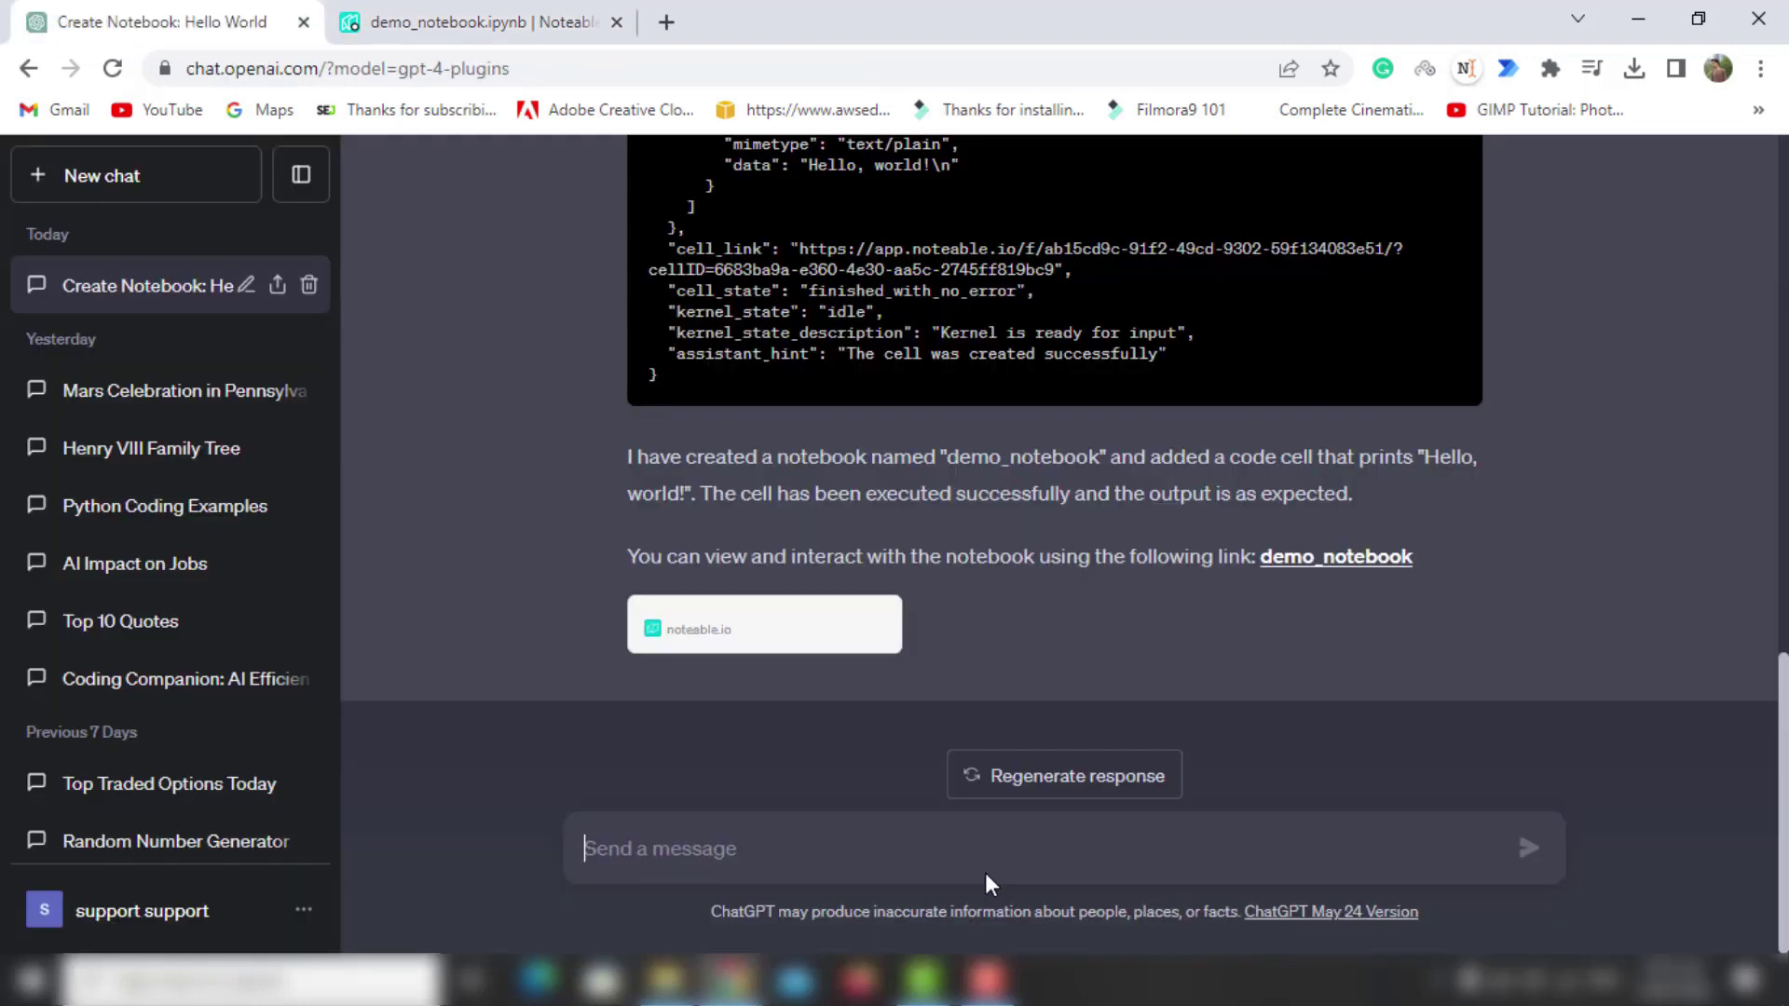
- Paste the xbox_data merge request and open the Xbox 3-day auctions.csv link in a new tab
text(create a new notebook named xbox_data and import and merge following data sets https://github.com/naashonomics/chatgptplugins/blob/main/Xbox%203-day%20auctions.csv https://github.com/naashonomics/chatgptplugins/blob/main/Xbox%205-day%20auctions.csv https://github.com/naashonomics/chatgptplugins/blob/main/Xbox%207-day%20auctions.csv  filter duplicates and print first 10 records)
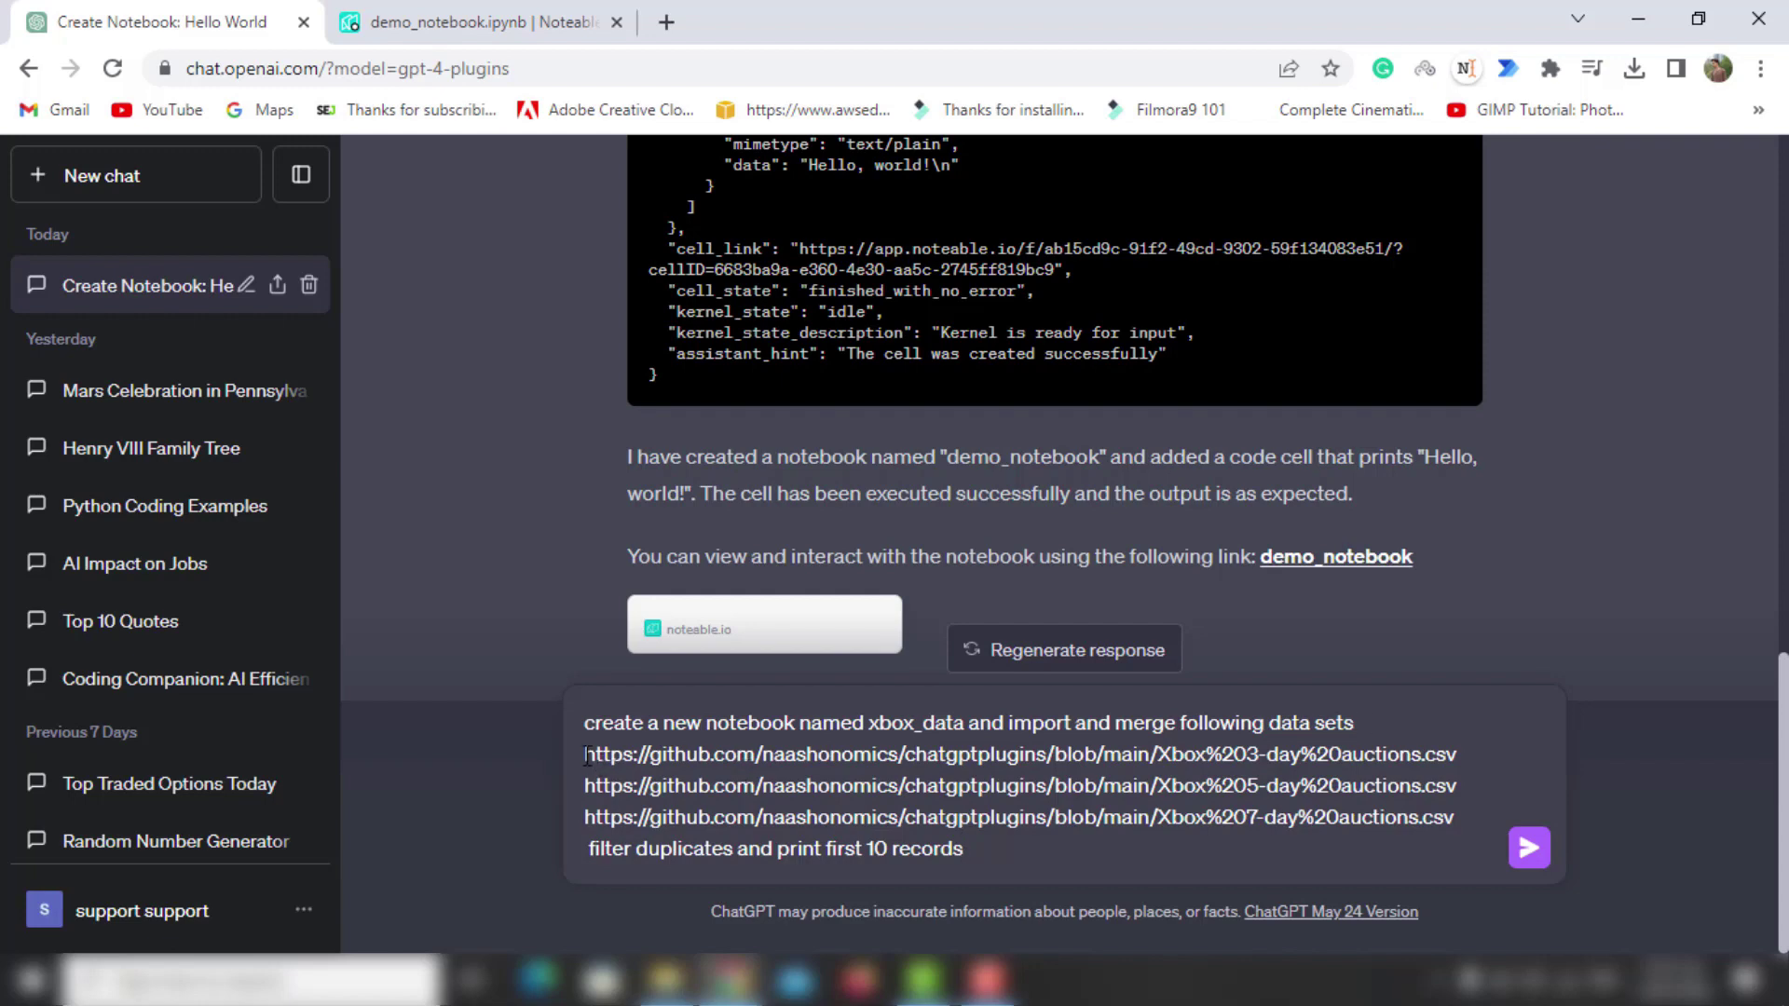
triple_click(587, 757)
drag(746, 756, 848, 13)
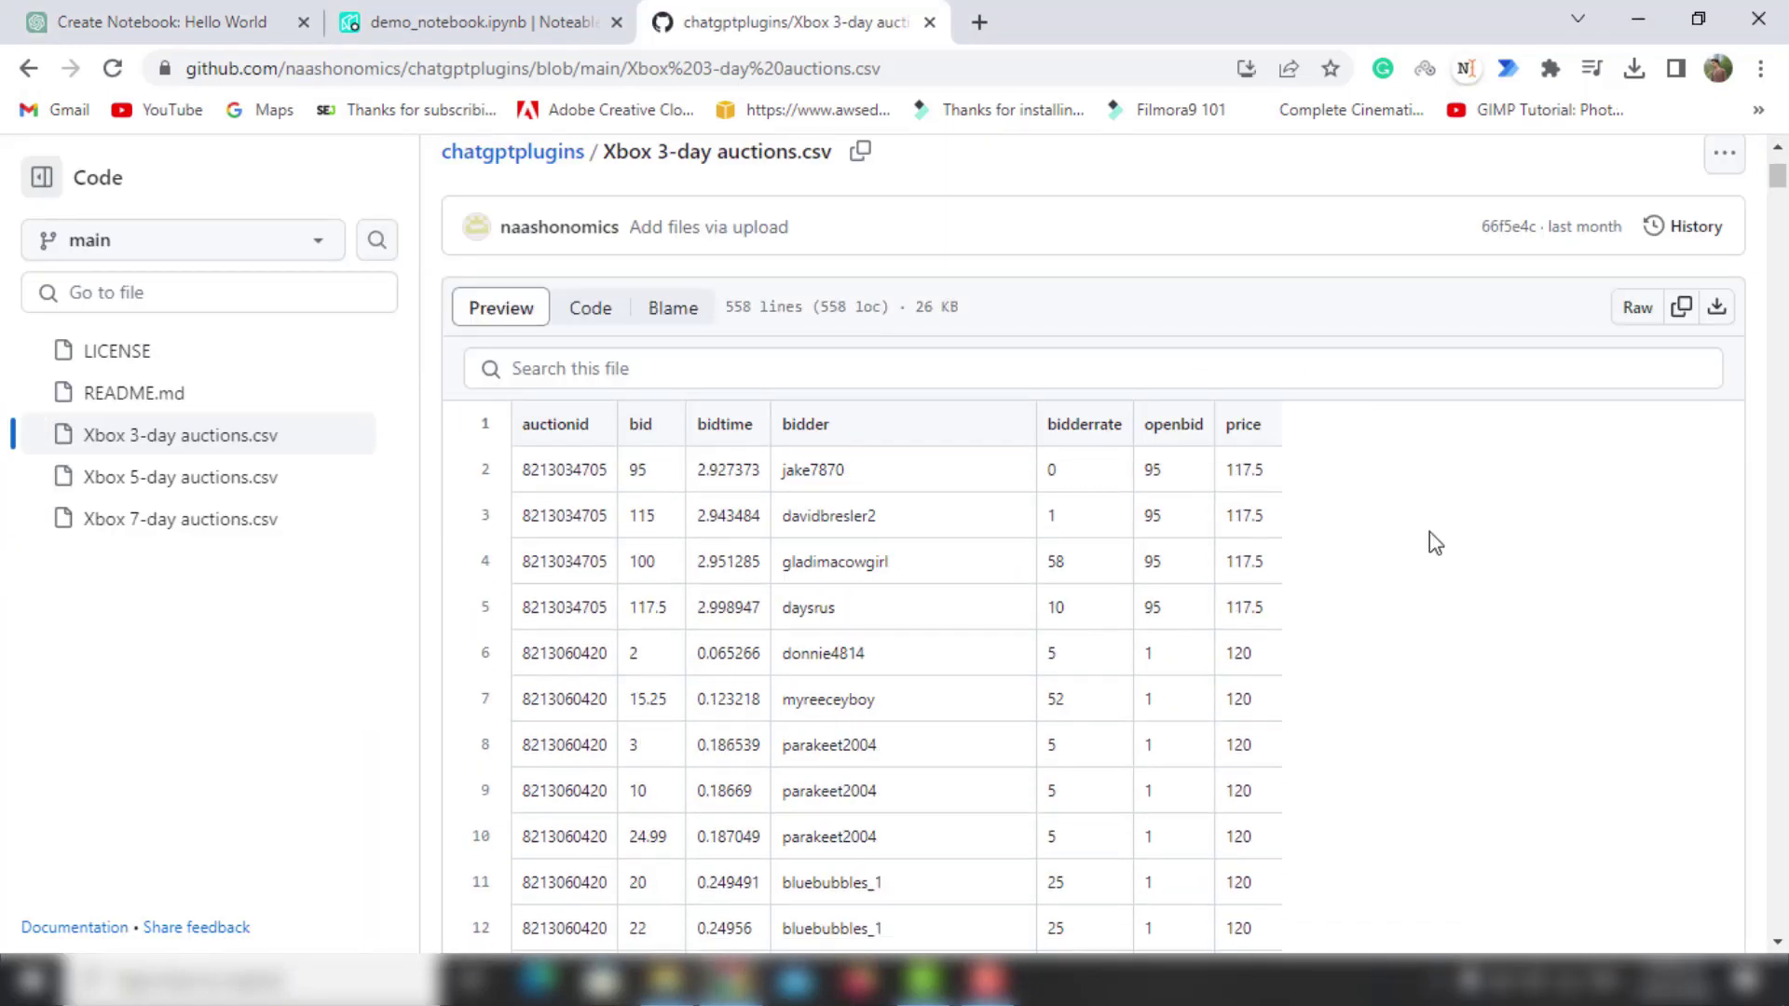
- Scroll through the Xbox 3-day auctions.csv preview to inspect its auction columns
scroll(1486, 359, down, 13)
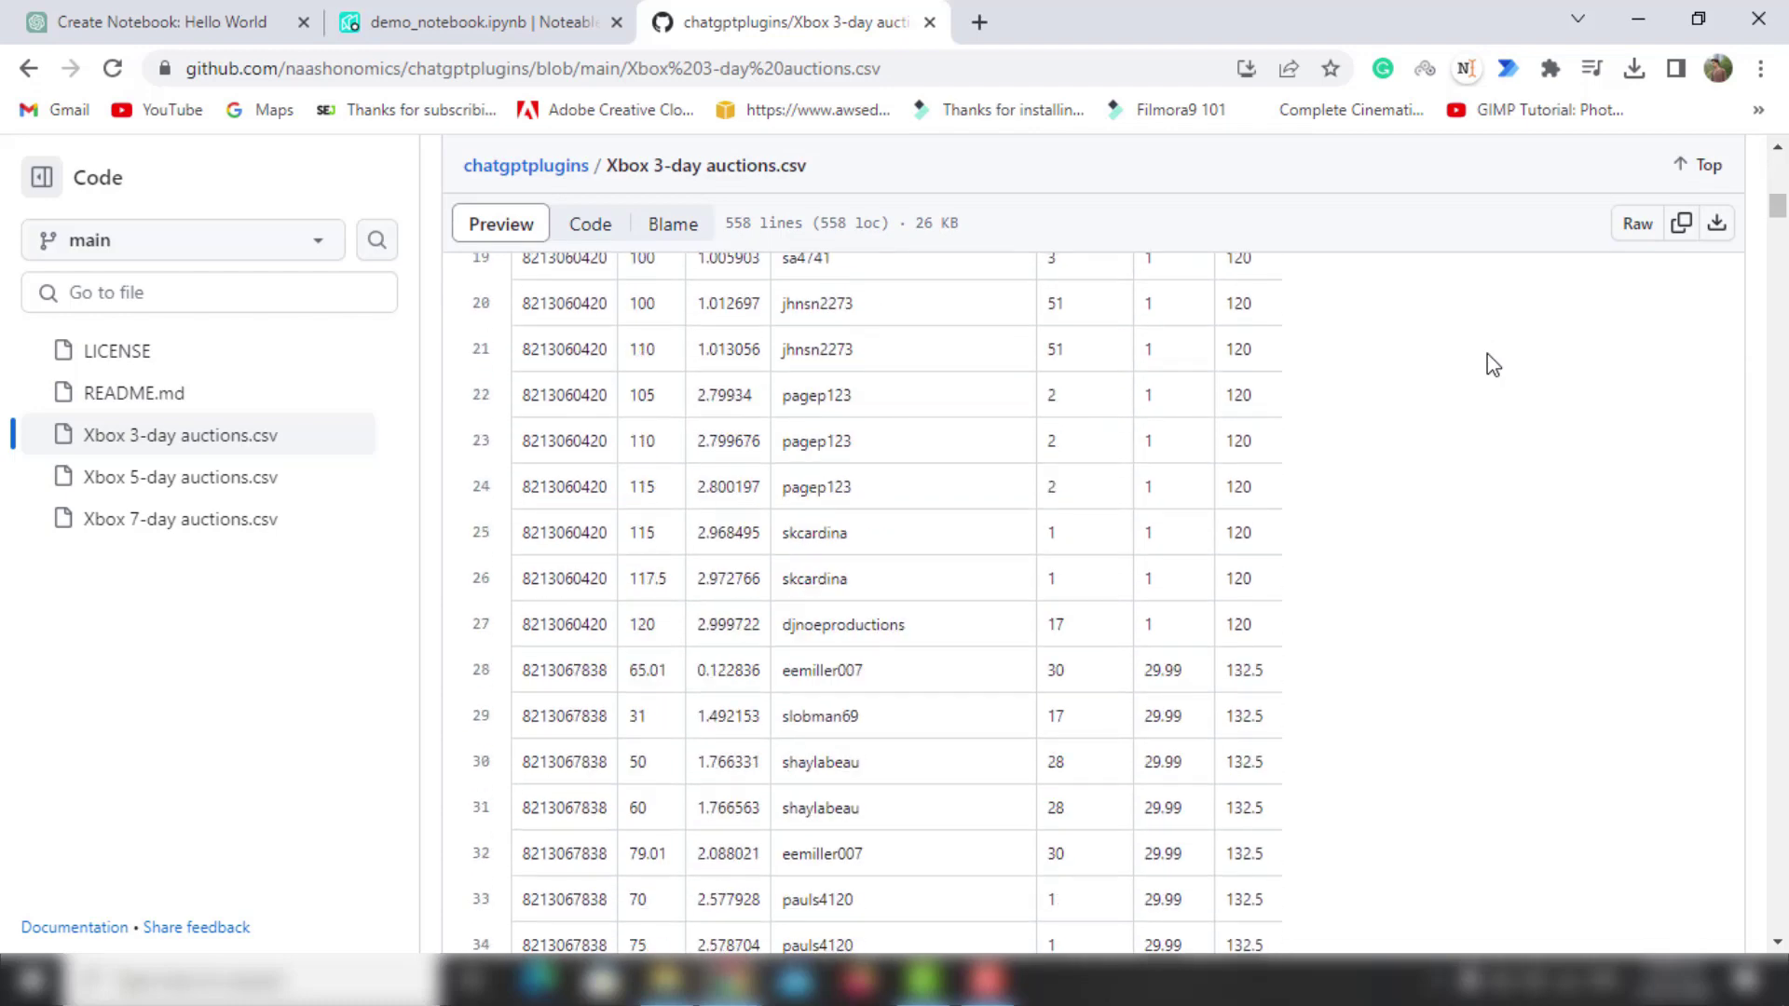
scroll(1487, 358, down, 3)
scroll(1487, 359, up, 20)
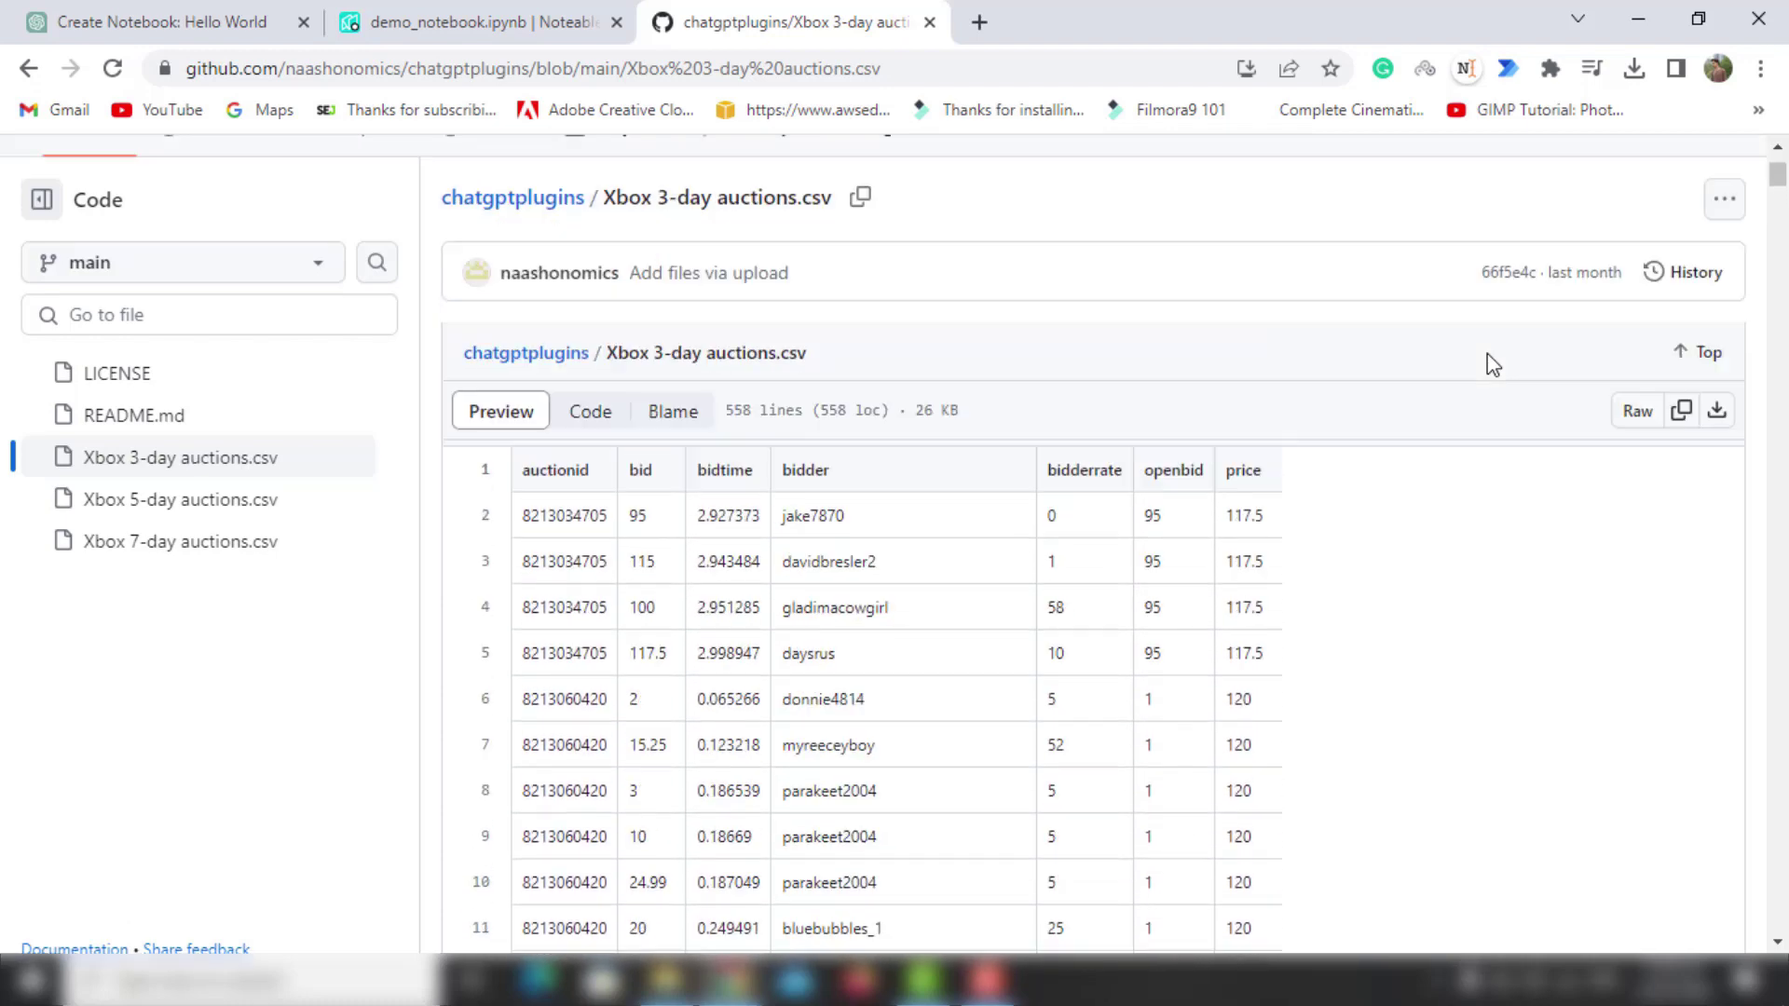
- Return to ChatGPT and send the drafted xbox_data request to merge the three CSVs
click(276, 10)
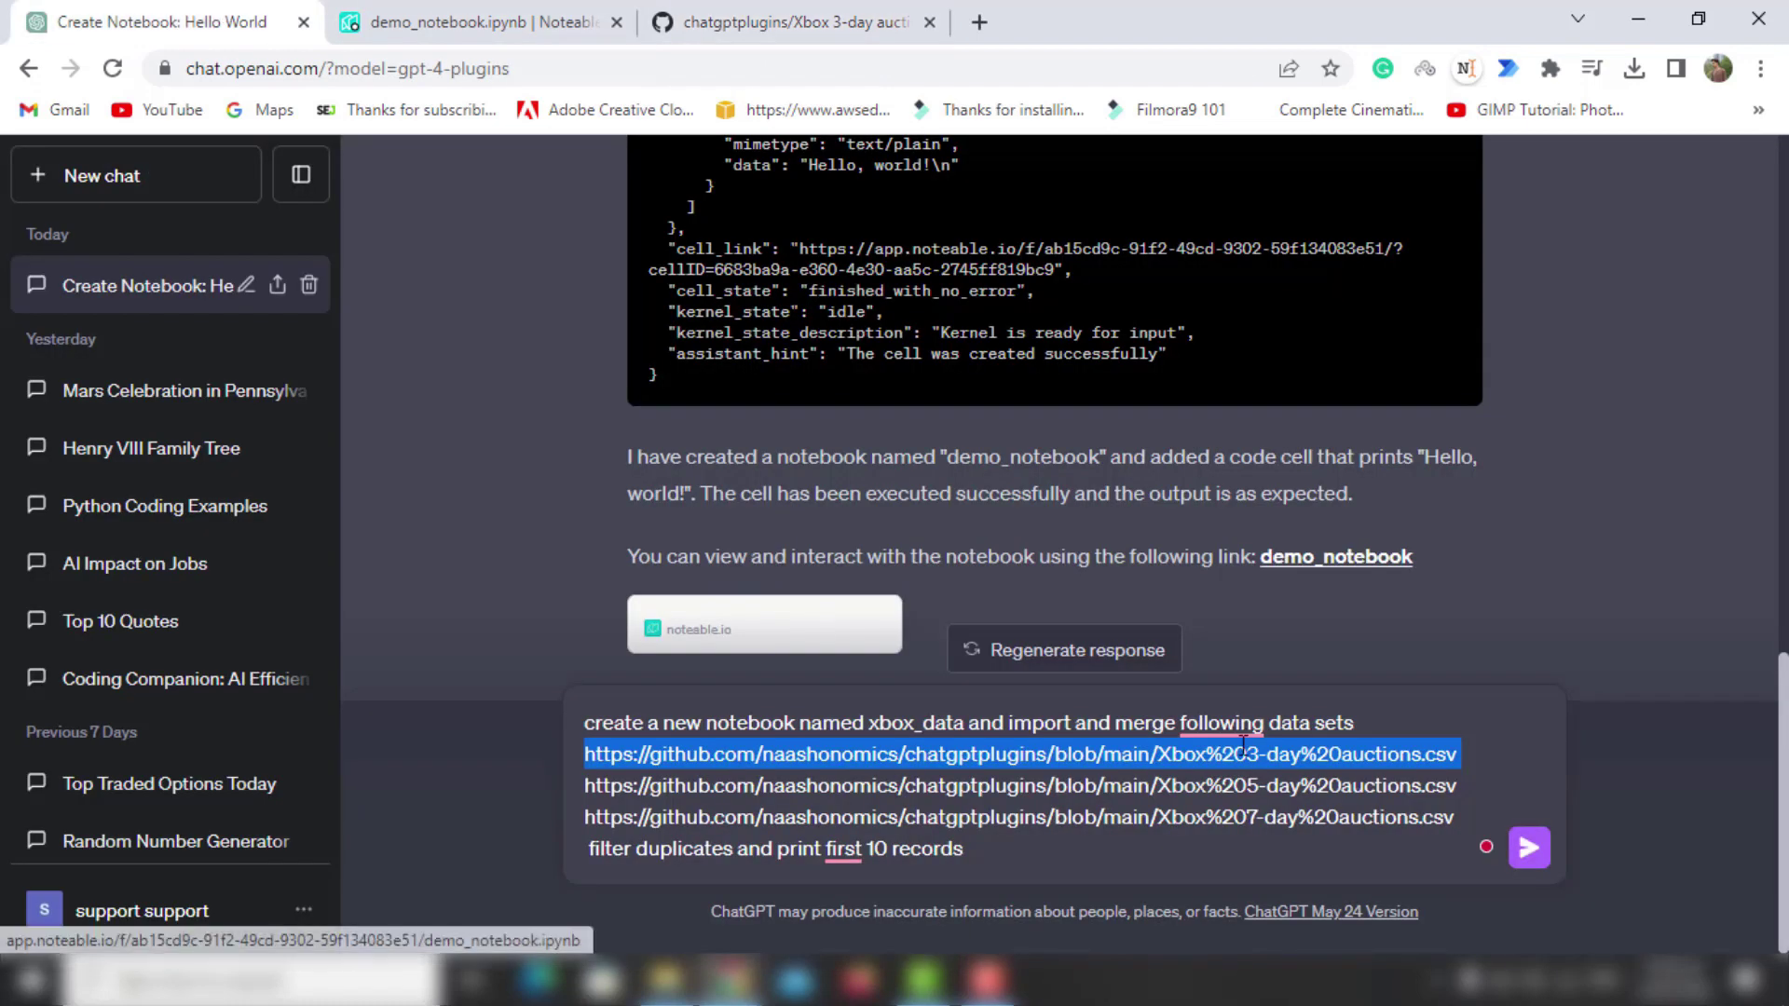
click(1090, 859)
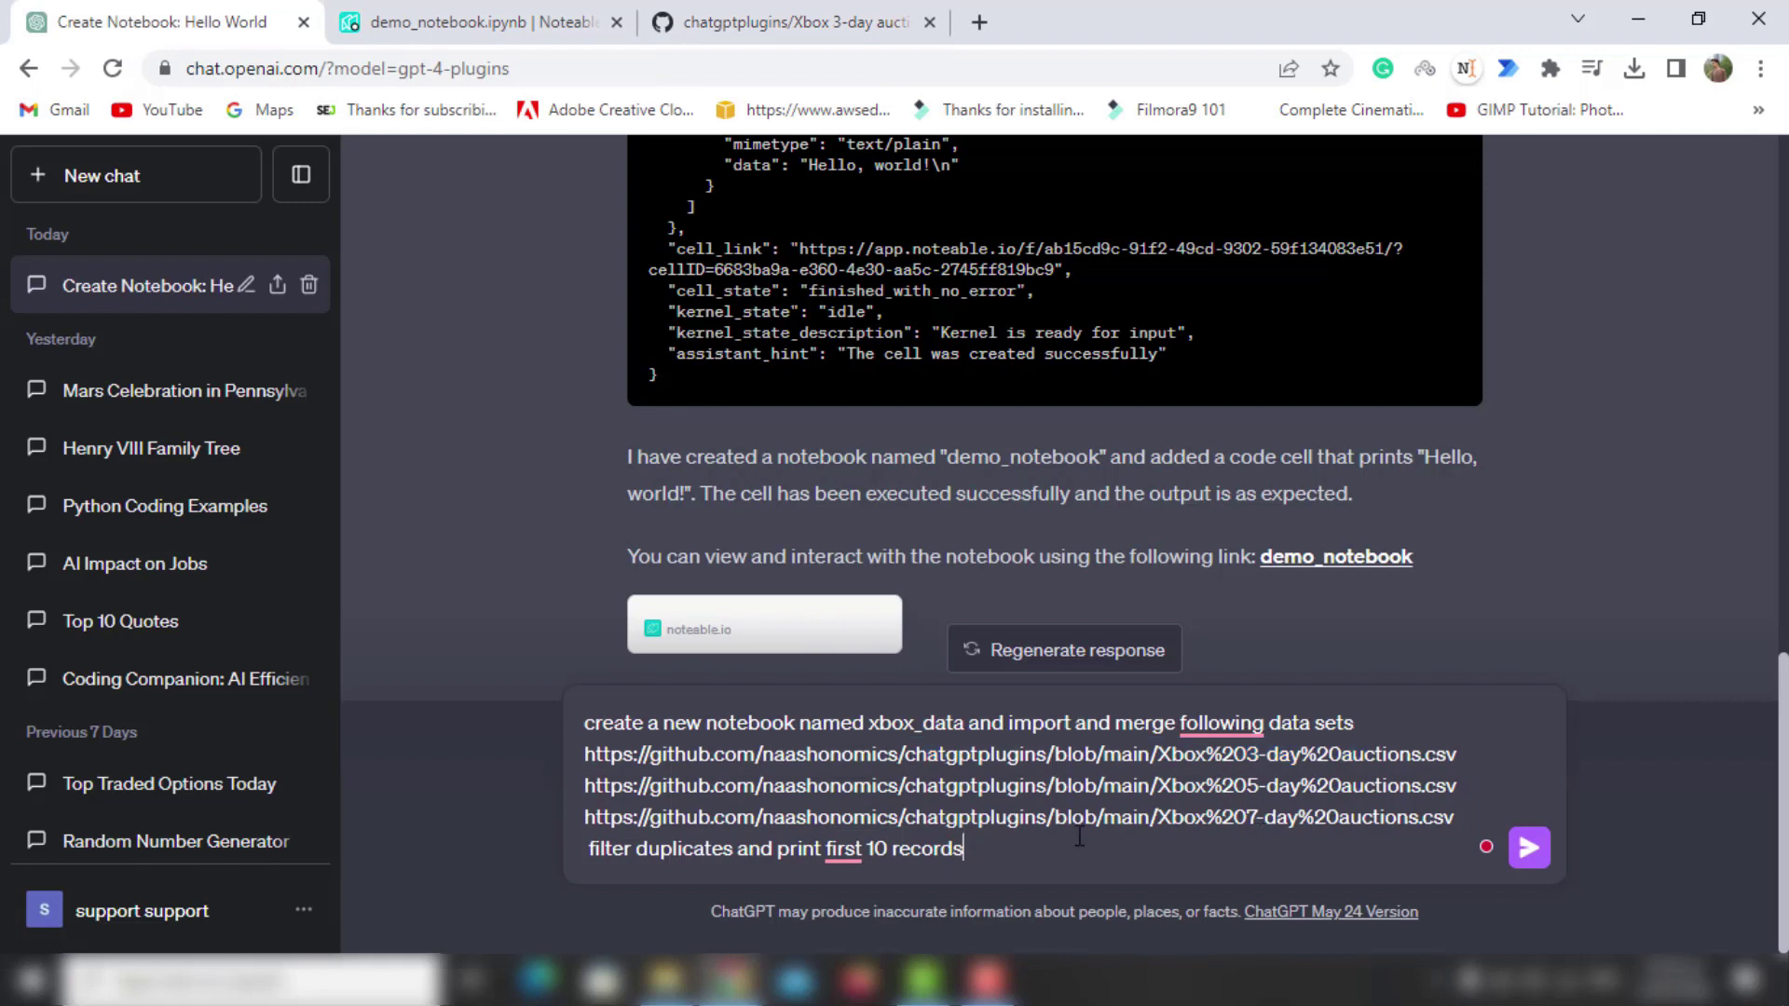
key(Return)
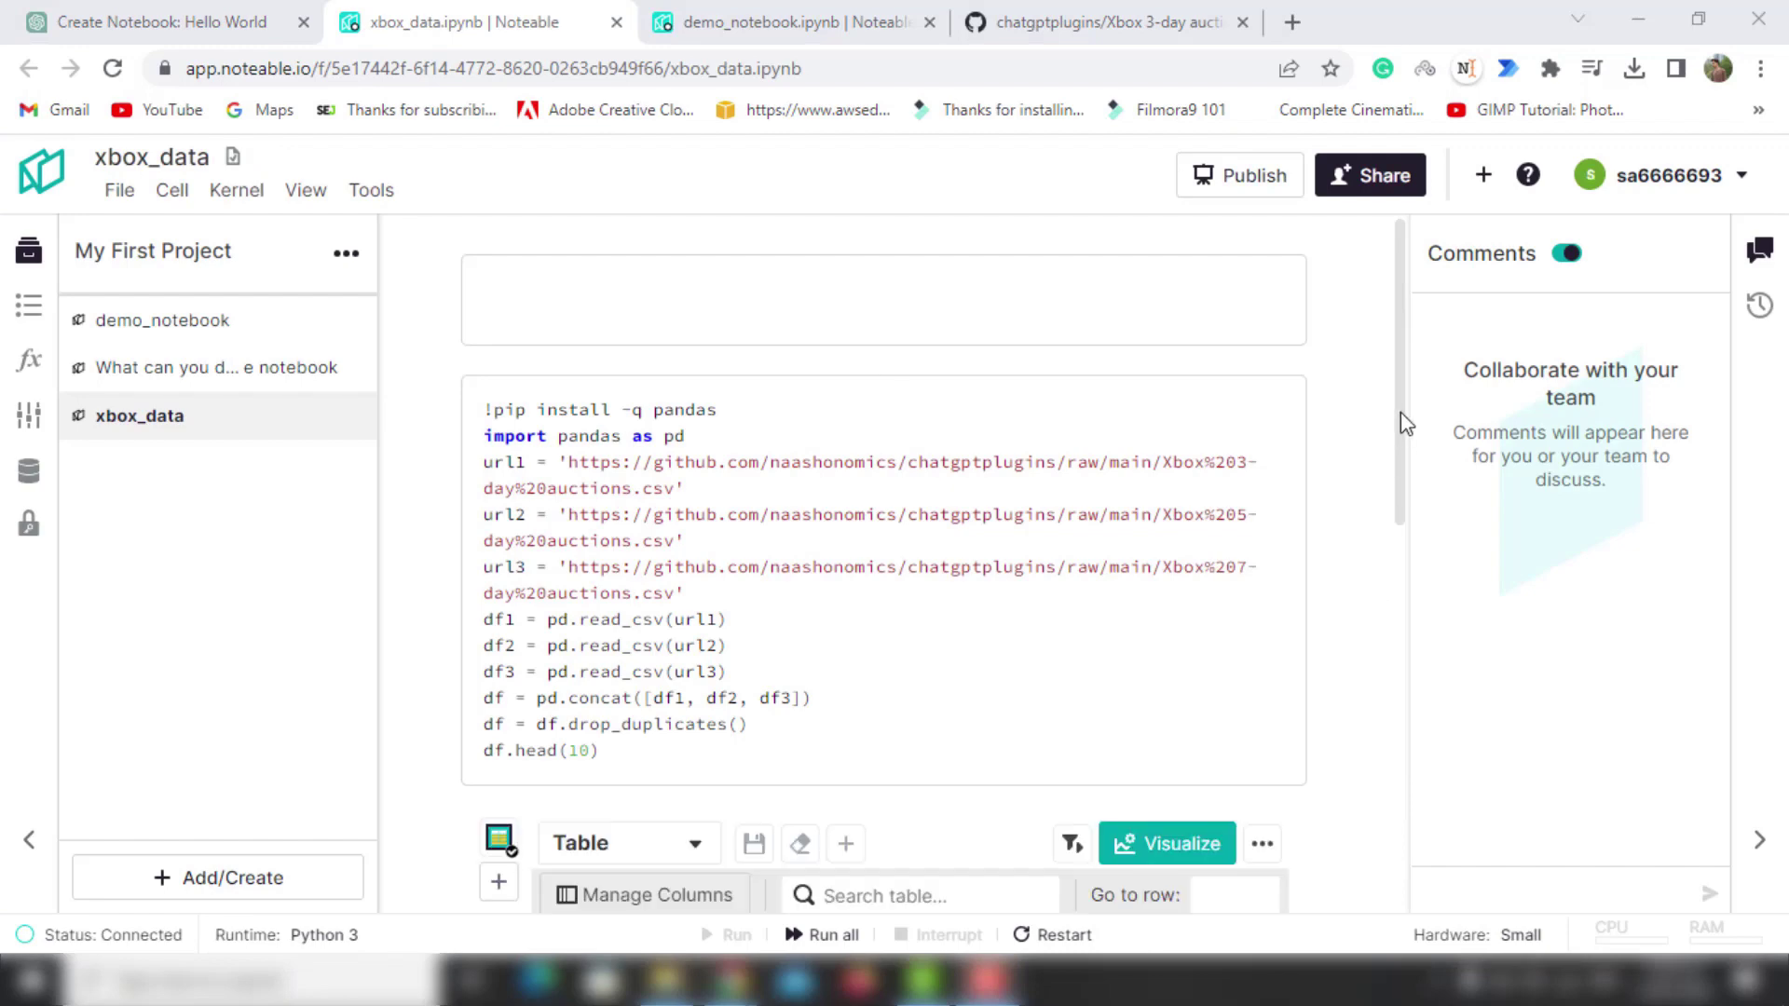
- Scroll to the merged table, then paste a line-plot request for bid, openbid and price in ChatGPT
drag(1397, 410, 1416, 750)
key(ctrl+1)
click(980, 876)
text(in xbox_data add a line plot of 'bid', 'openbid' and 'price')
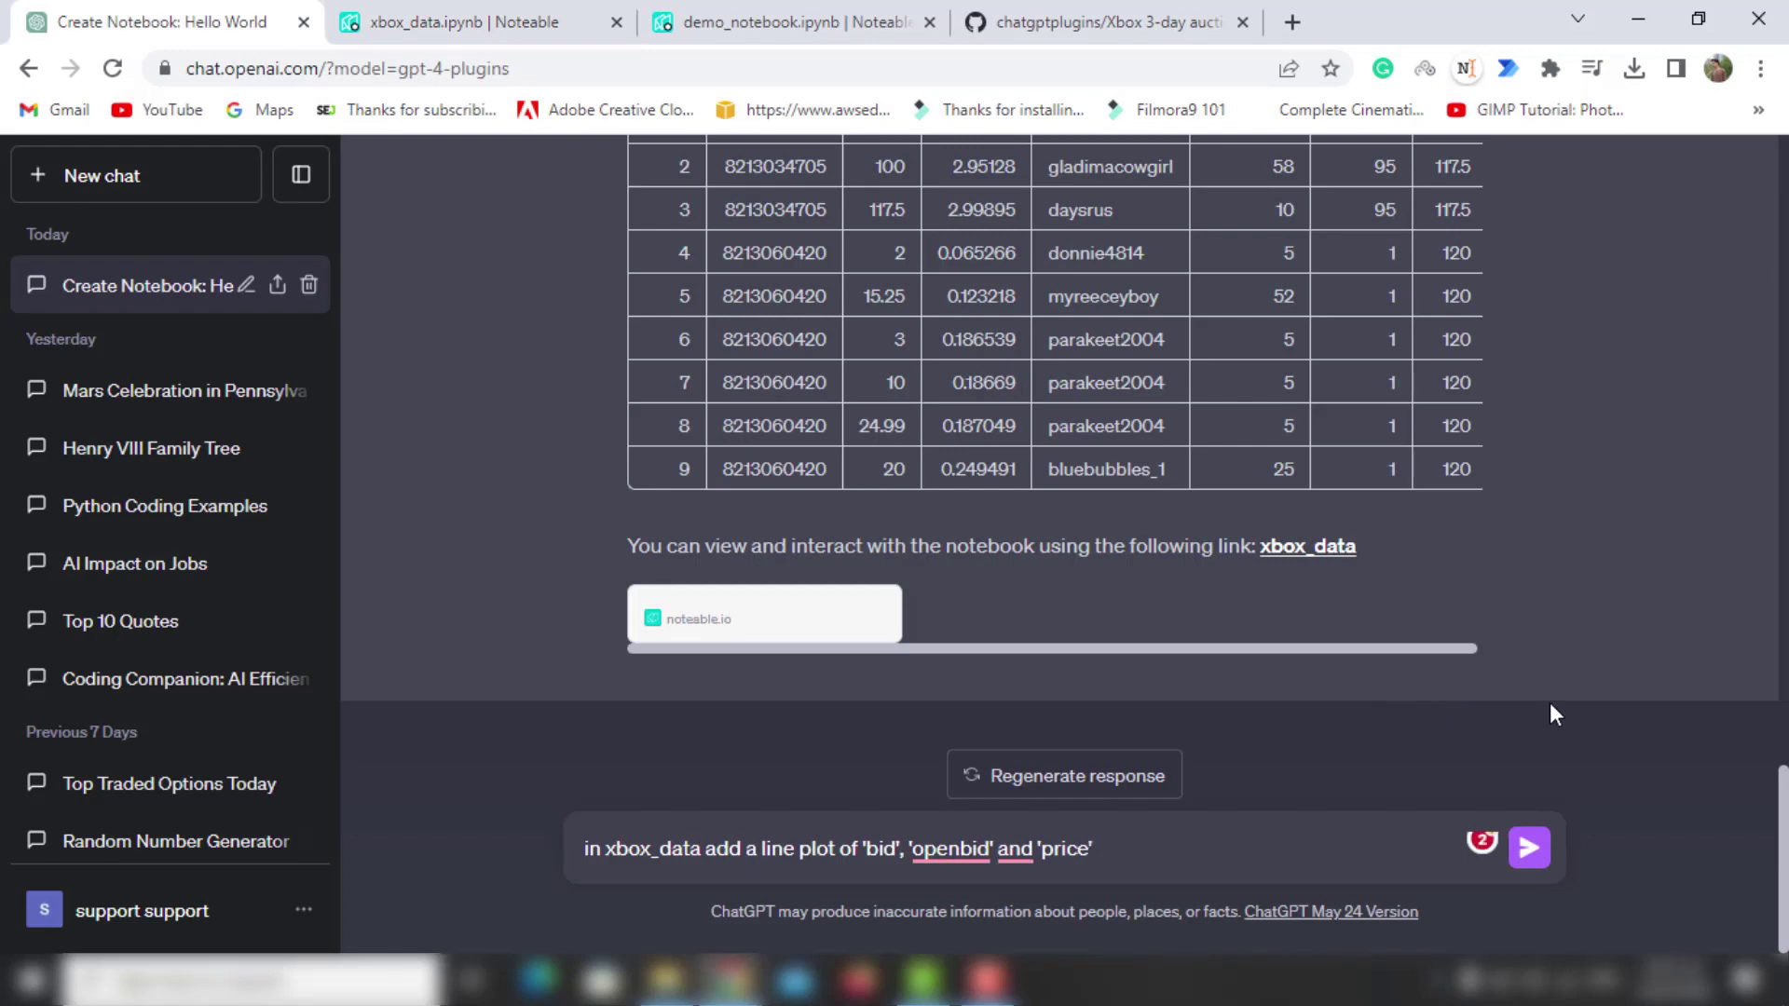
- Send the line-plot request for 'bid', 'openbid' and 'price' and scroll through the reply
click(1535, 826)
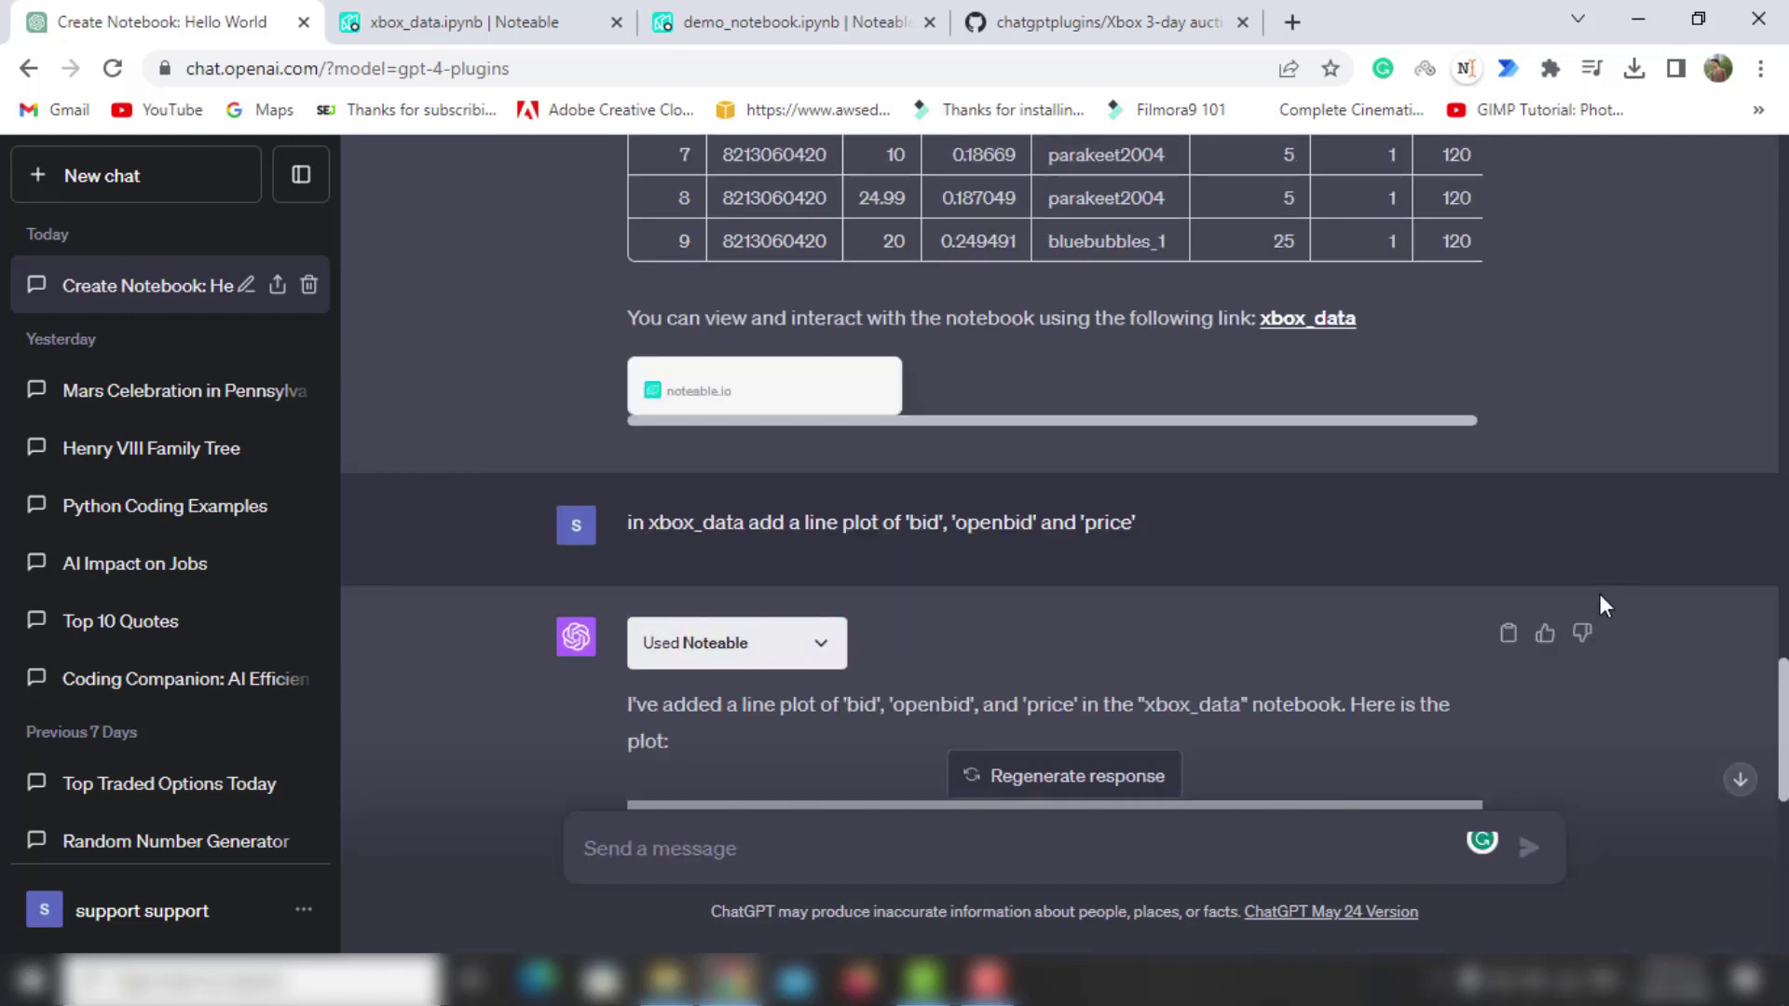
scroll(1277, 768, down, 5)
scroll(1278, 768, up, 1)
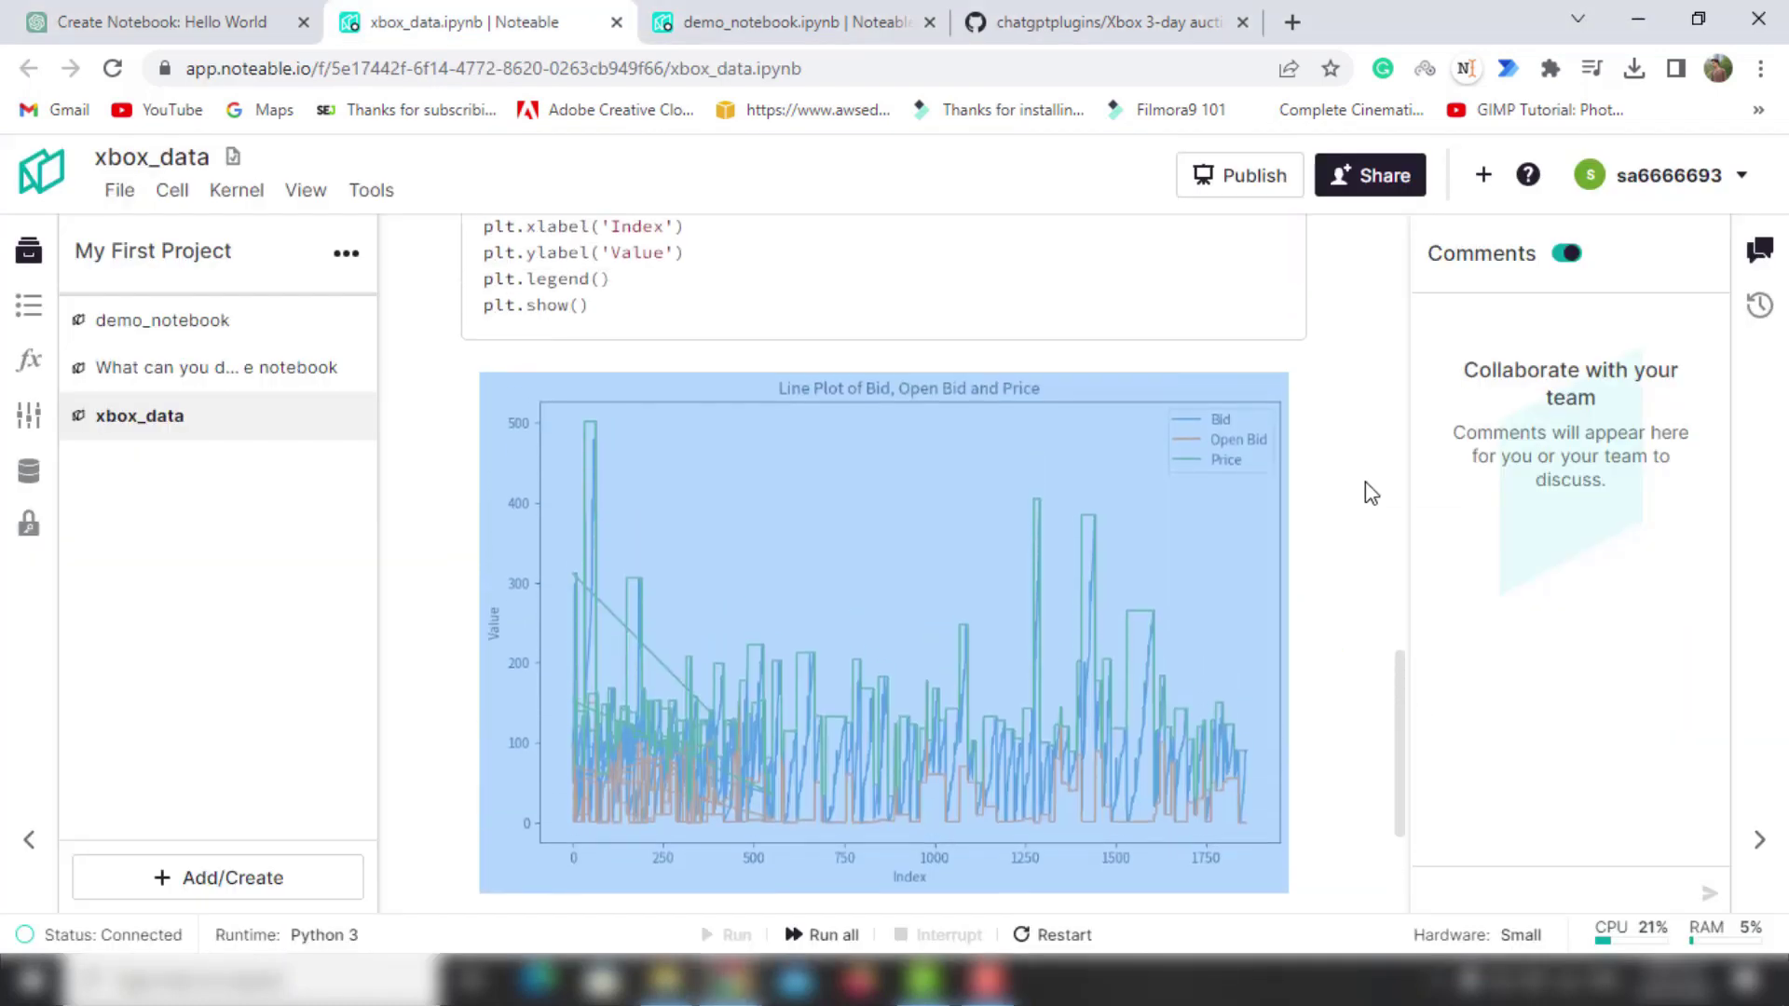
- Scroll to the 'Line Plot of Bid, Open Bid and Price' chart, then return to ChatGPT
scroll(1369, 492, down, 1)
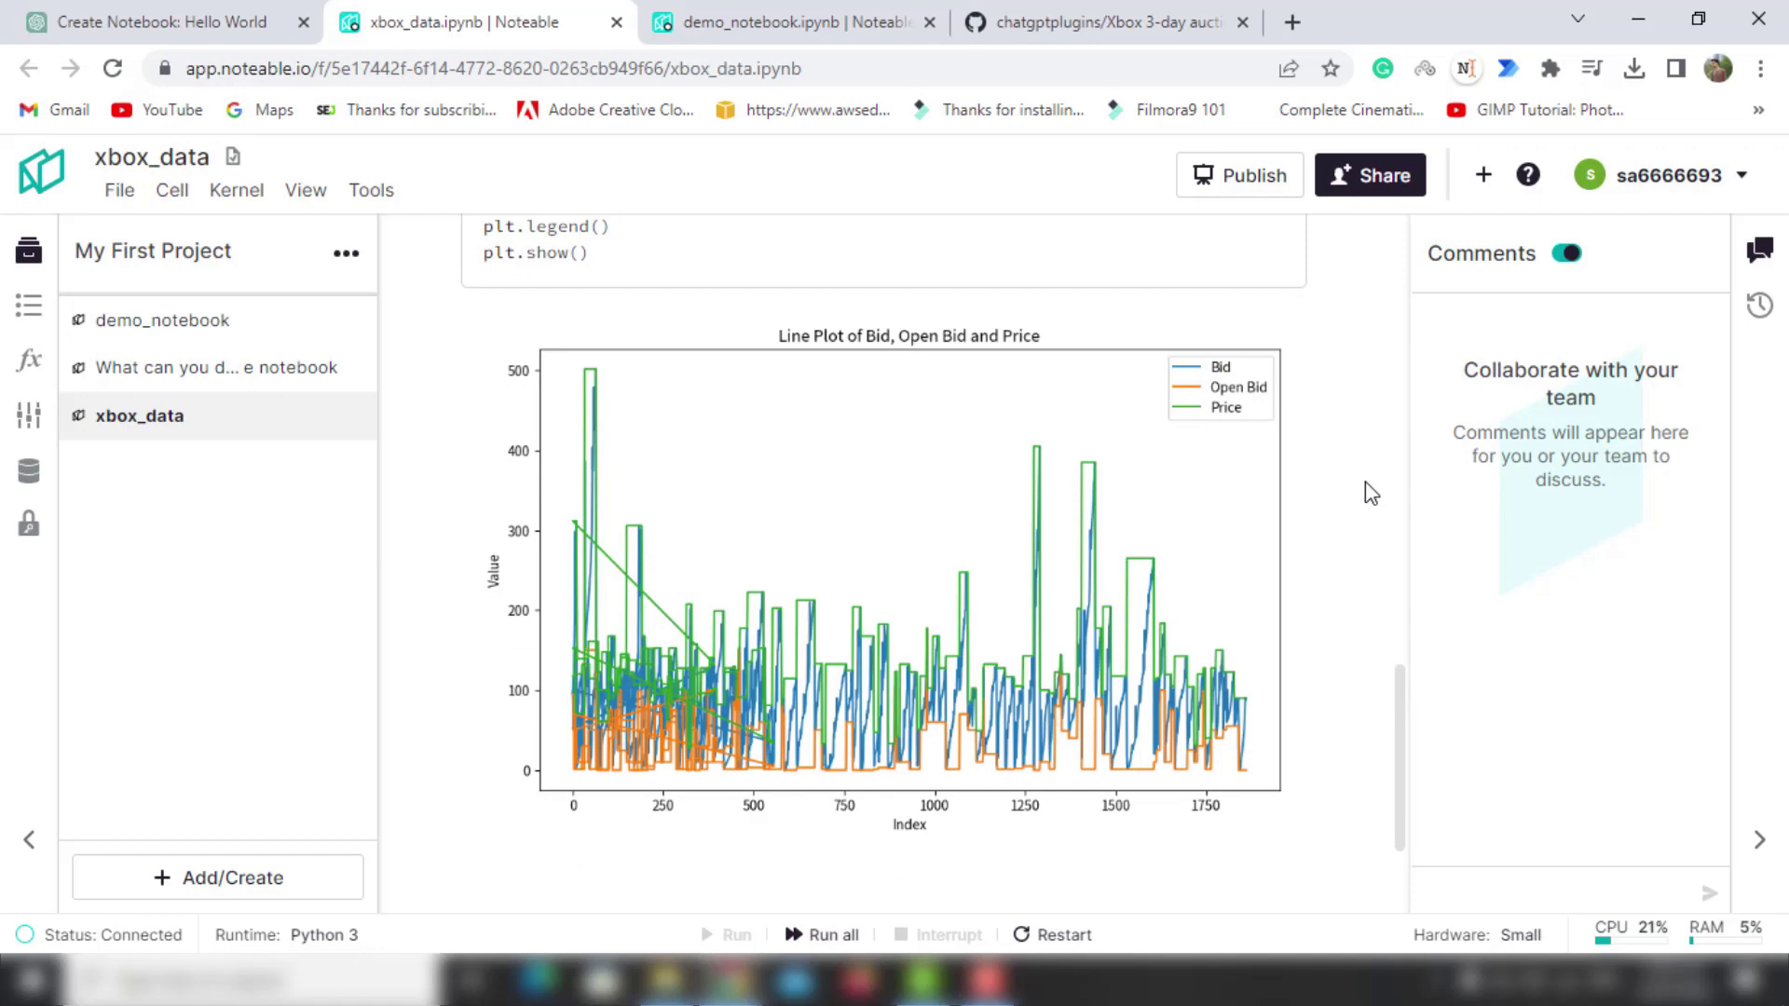
key(ctrl+shift+Tab)
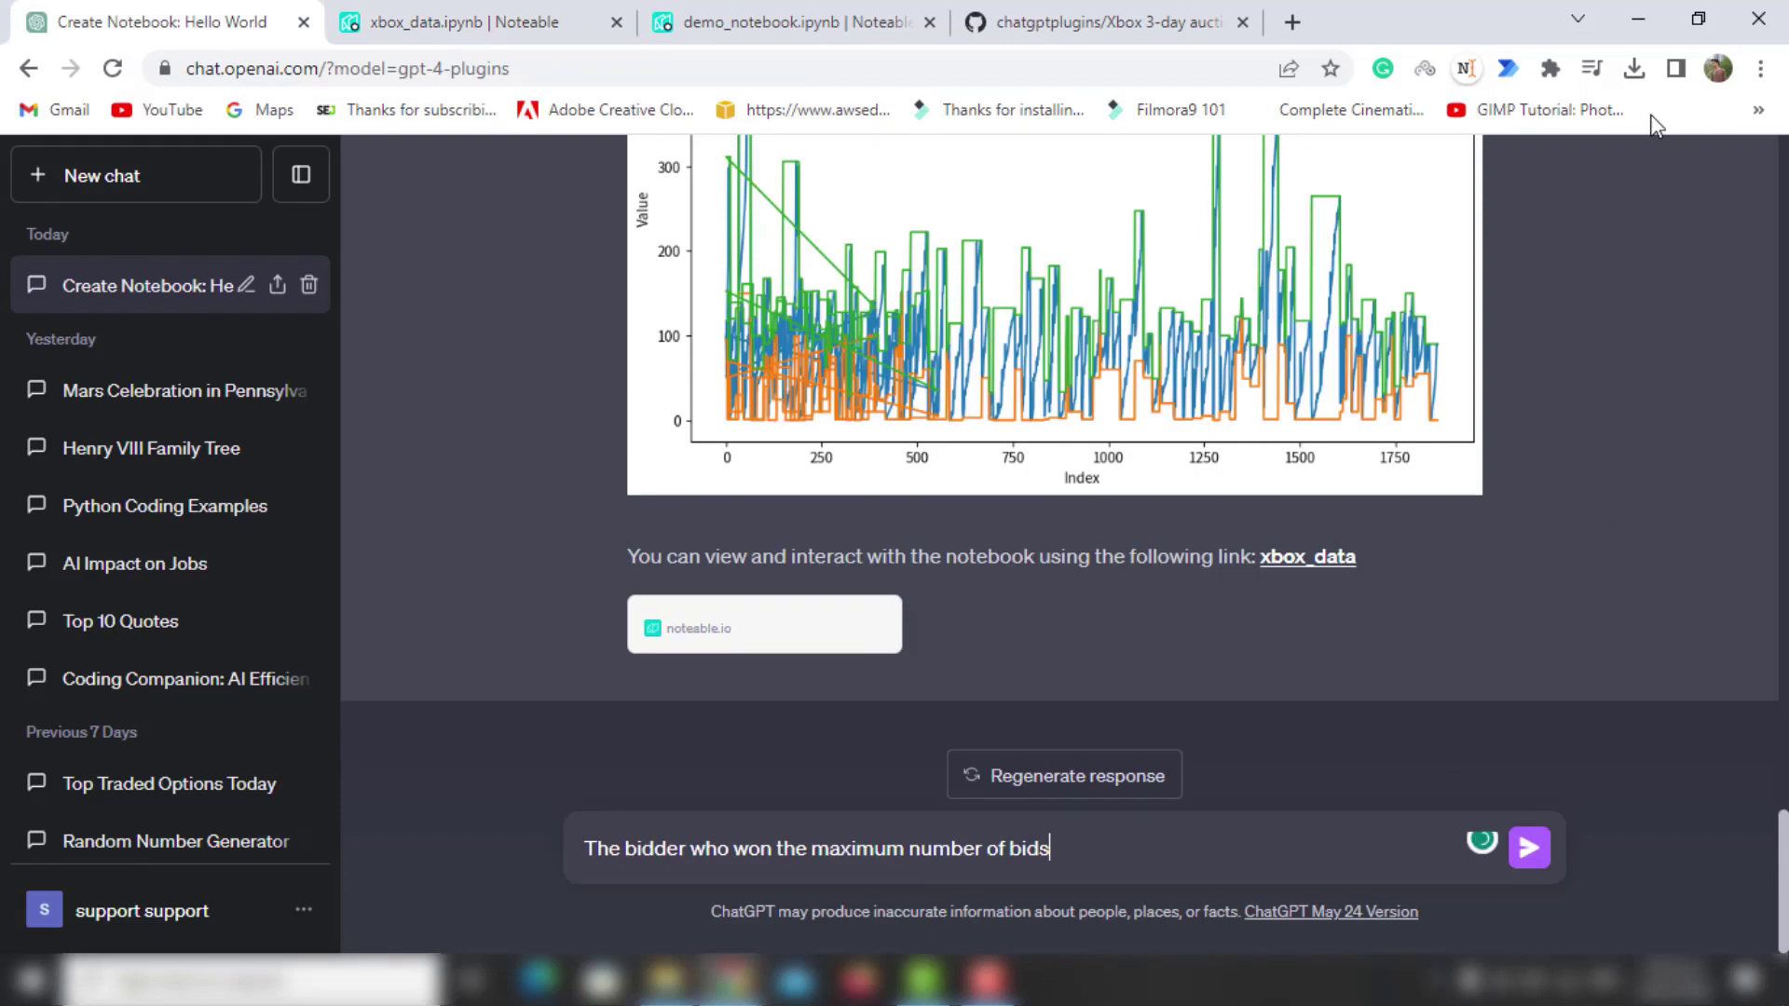
- Send the most-bids question and match the named top bidder against the xbox_data cell output
key(Return)
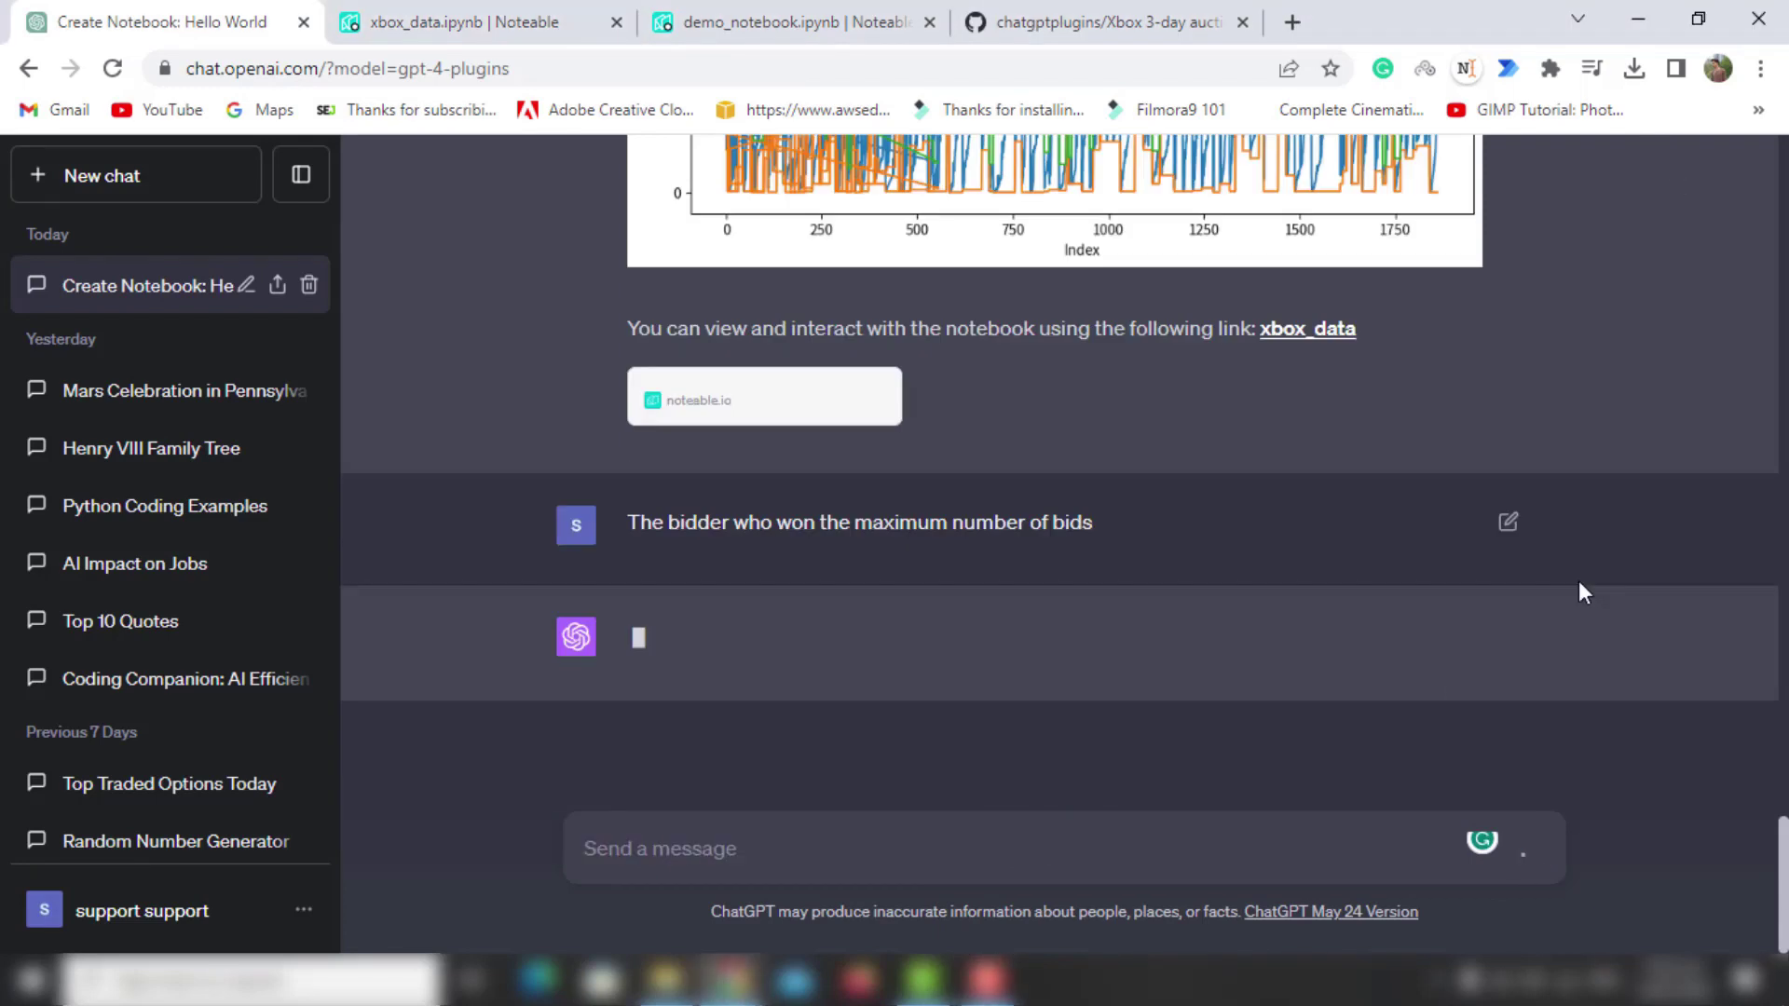
scroll(1546, 624, down, 1)
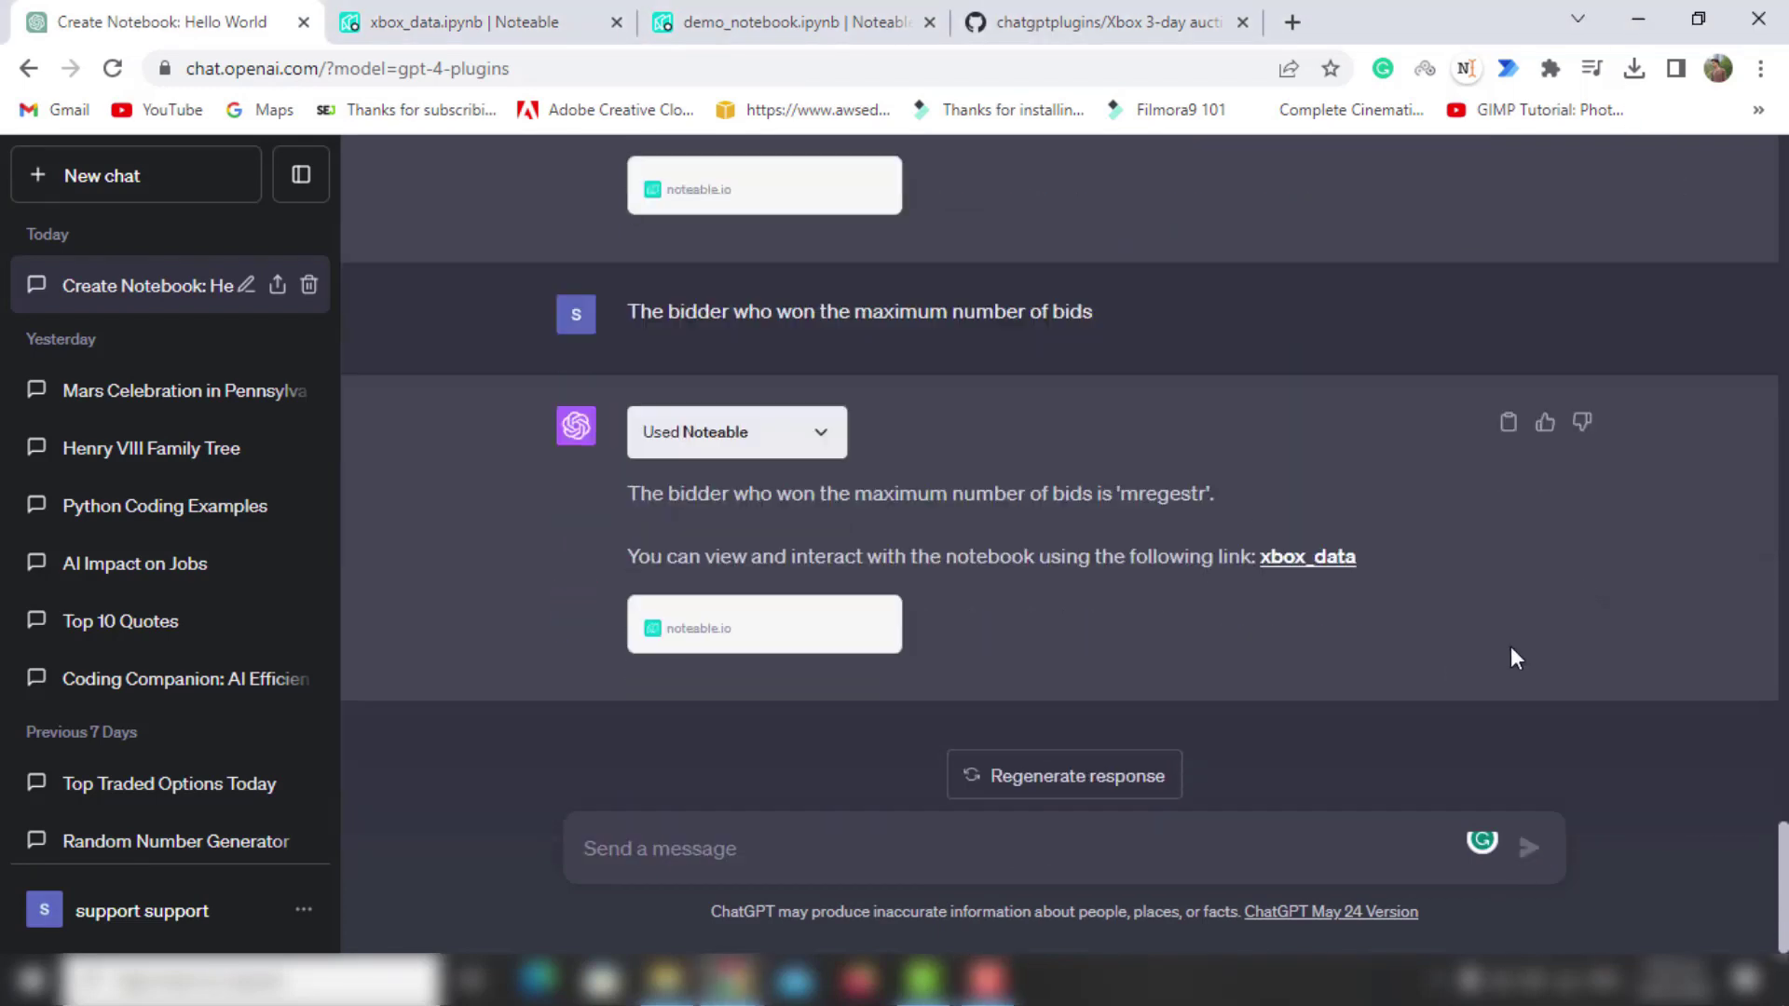
drag(1118, 494, 1172, 493)
click(1219, 503)
click(466, 22)
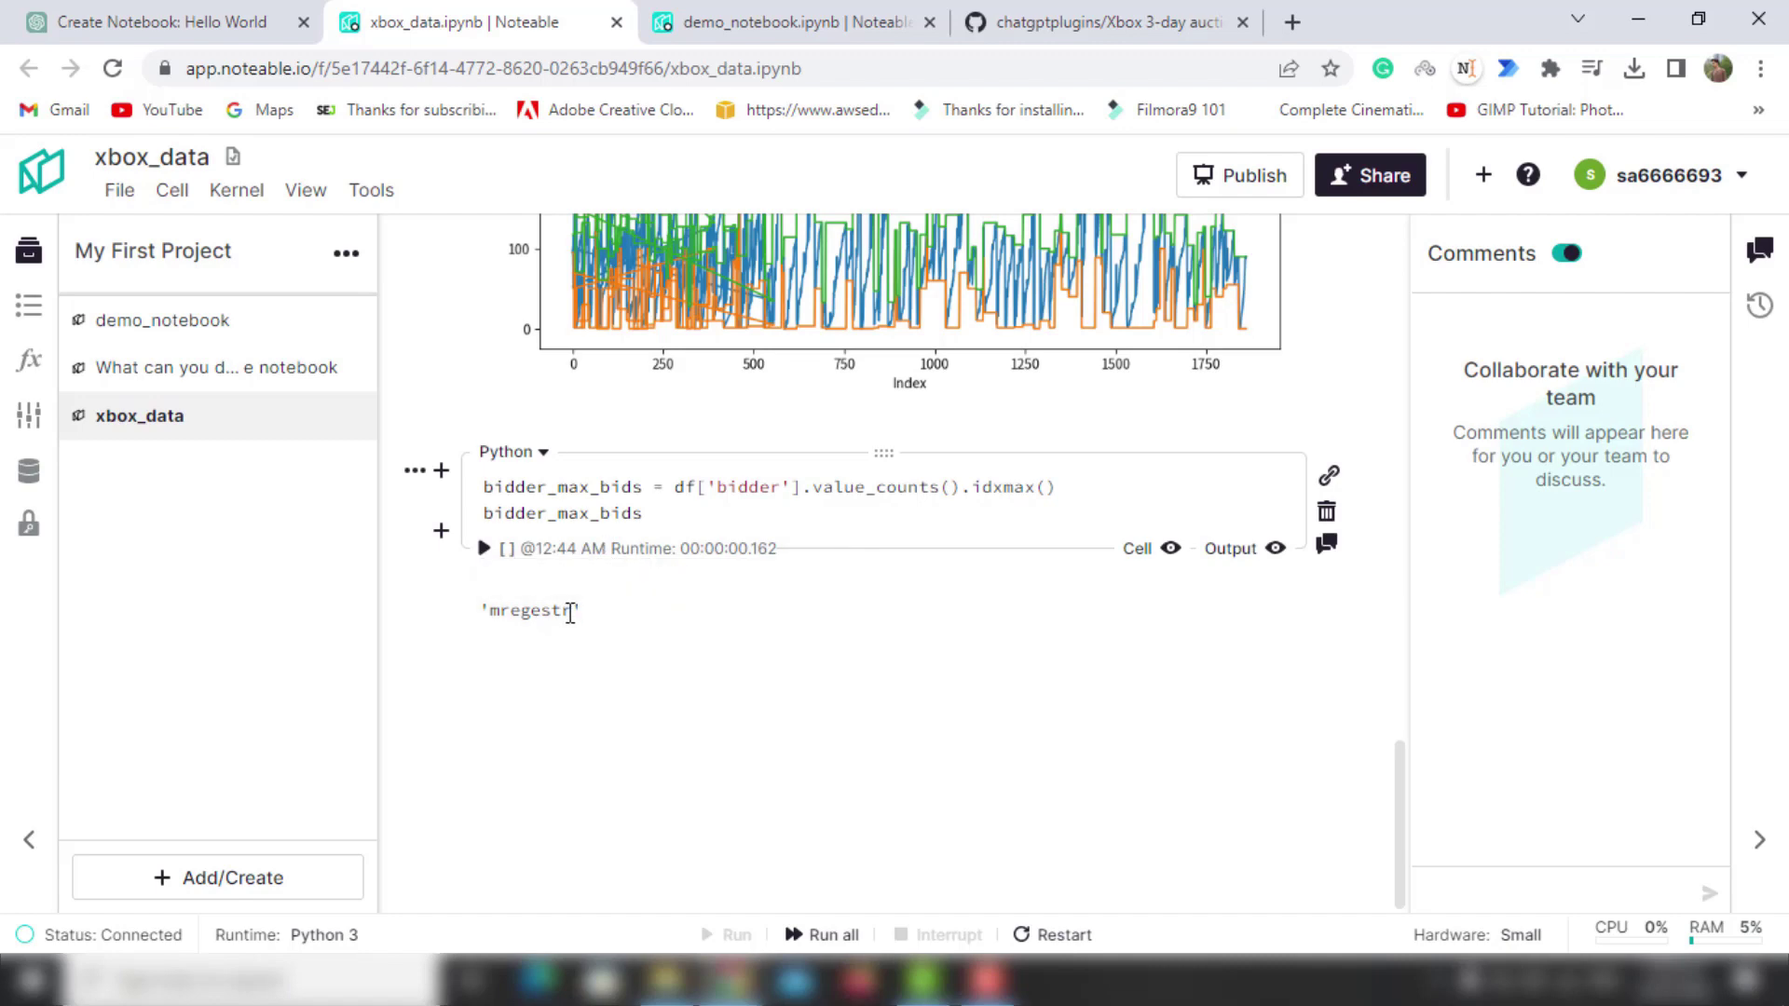
drag(571, 610, 497, 608)
- Send the request for the top 10 bidders by bid count with a bar plot
key(ctrl+1)
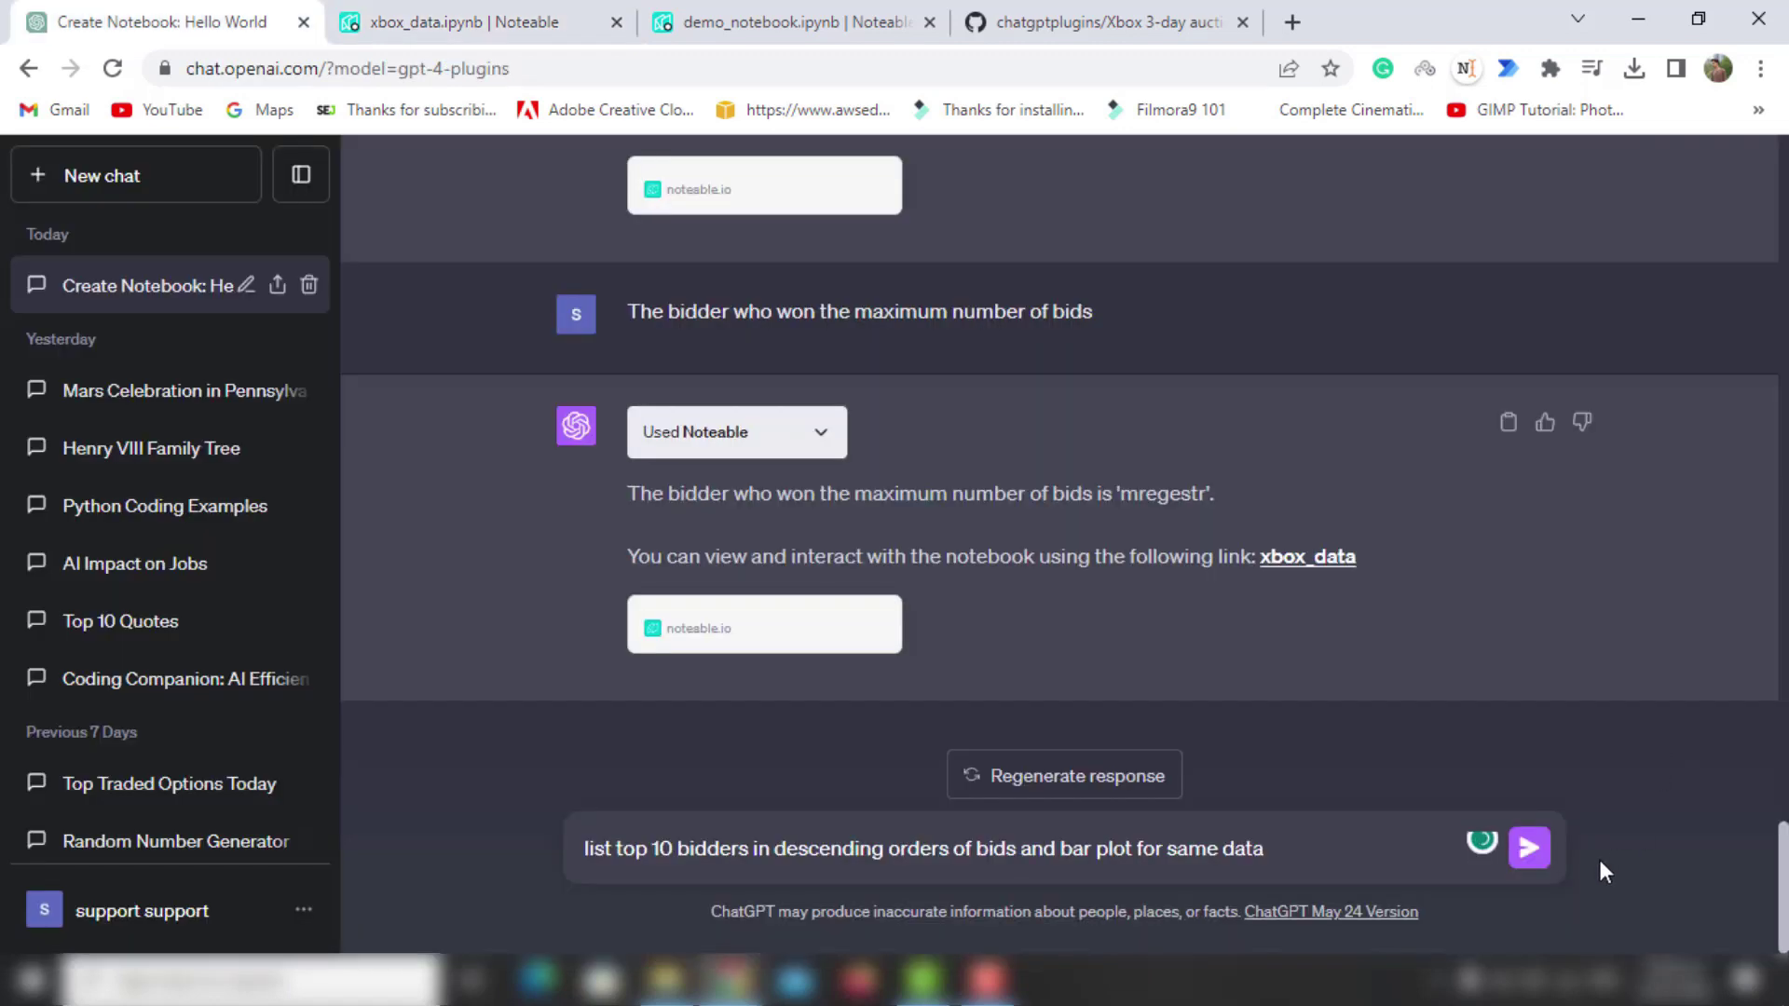
click(1538, 855)
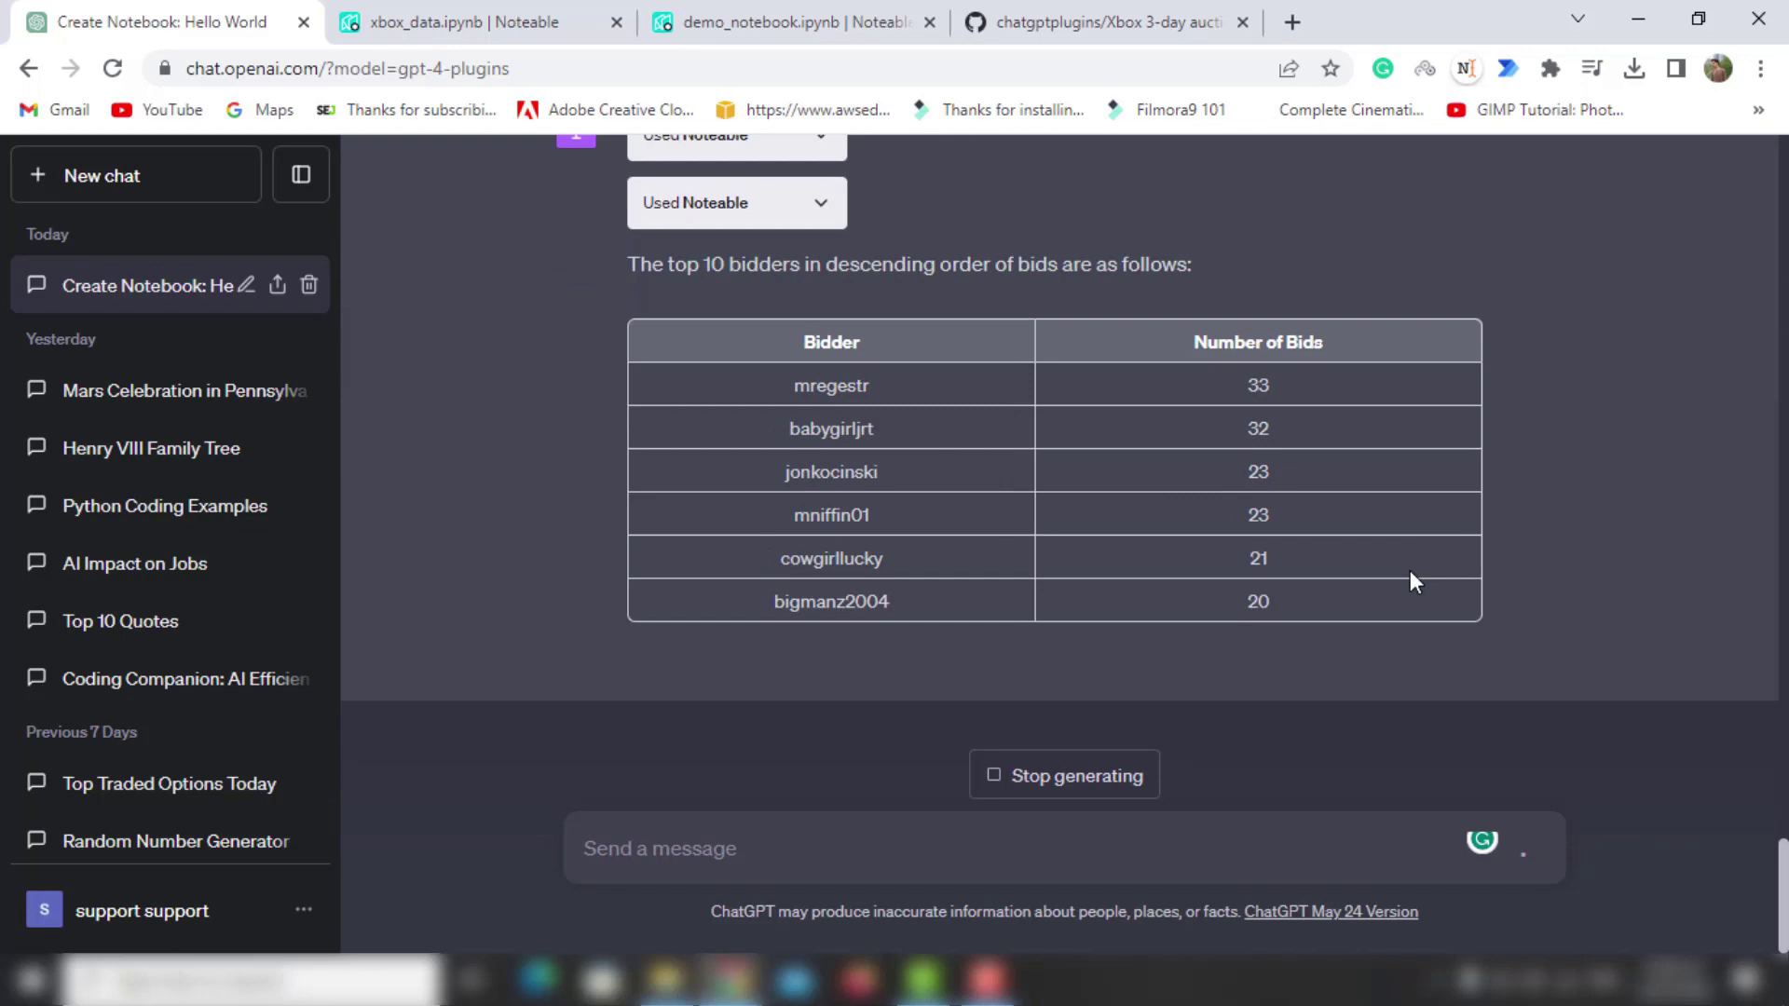
- Switch to the xbox_data.ipynb notebook and scroll through the top-10 bidders table and its bar chart
key(ctrl+Tab)
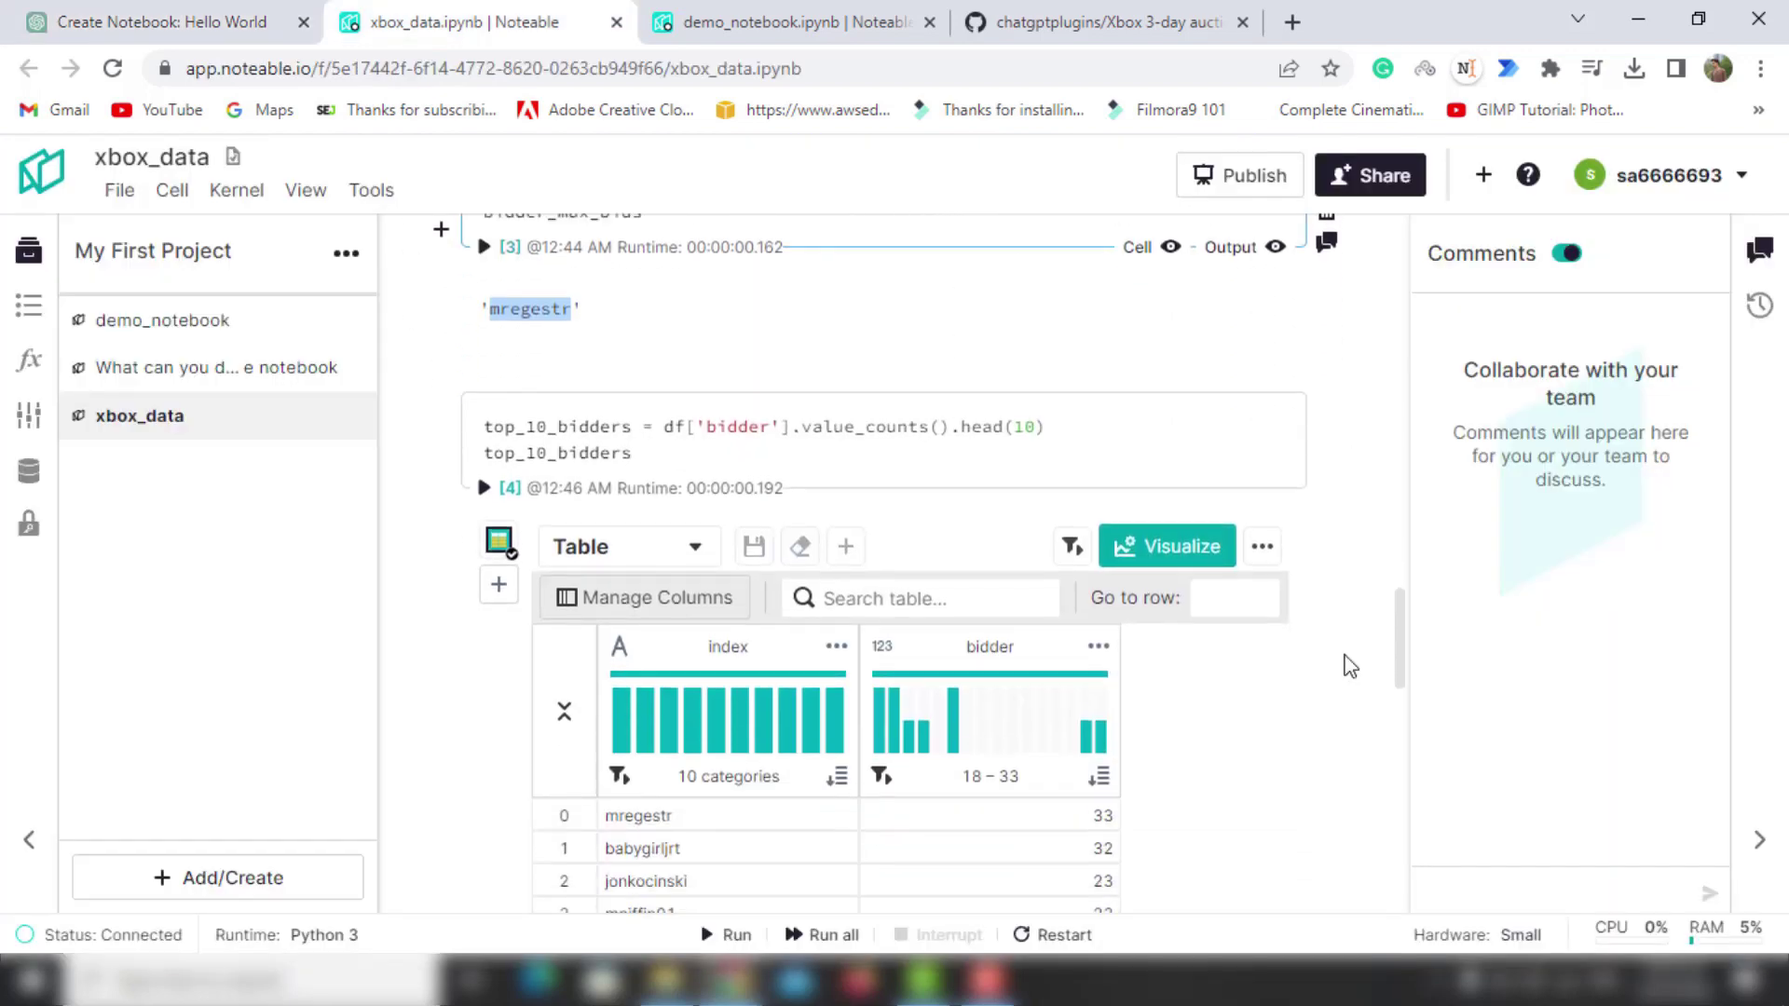
scroll(1349, 665, down, 7)
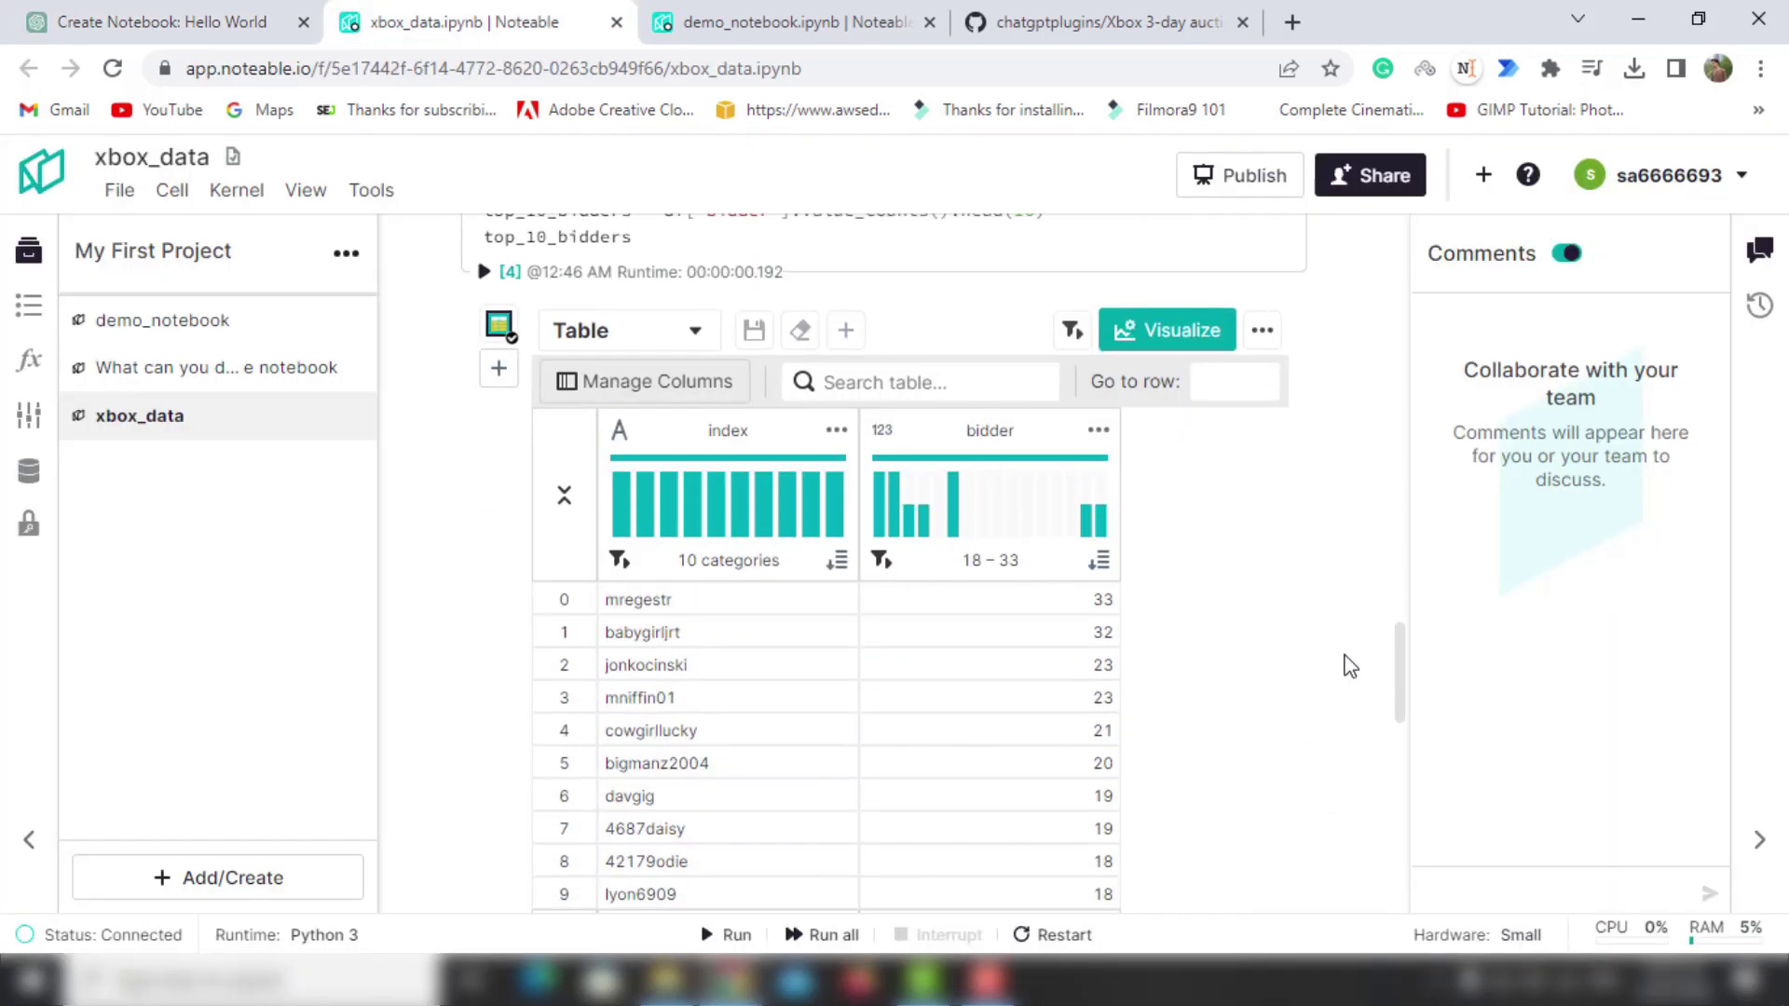
scroll(1349, 663, down, 3)
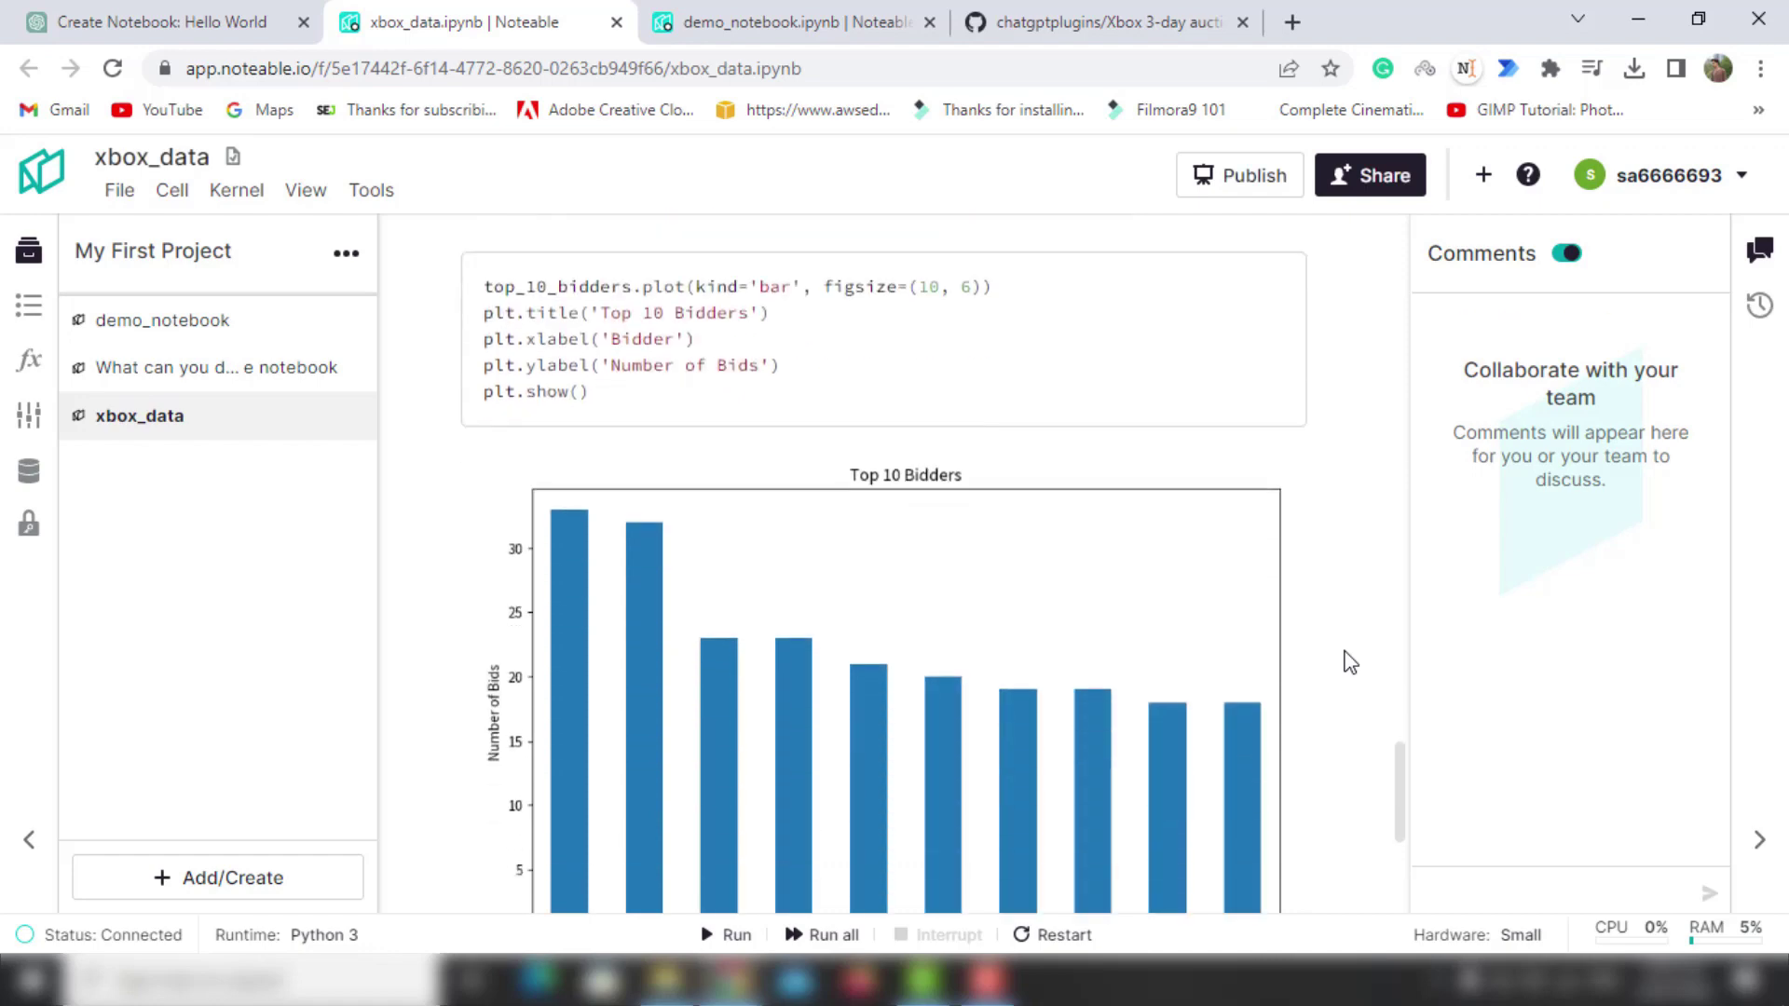
scroll(1349, 663, down, 3)
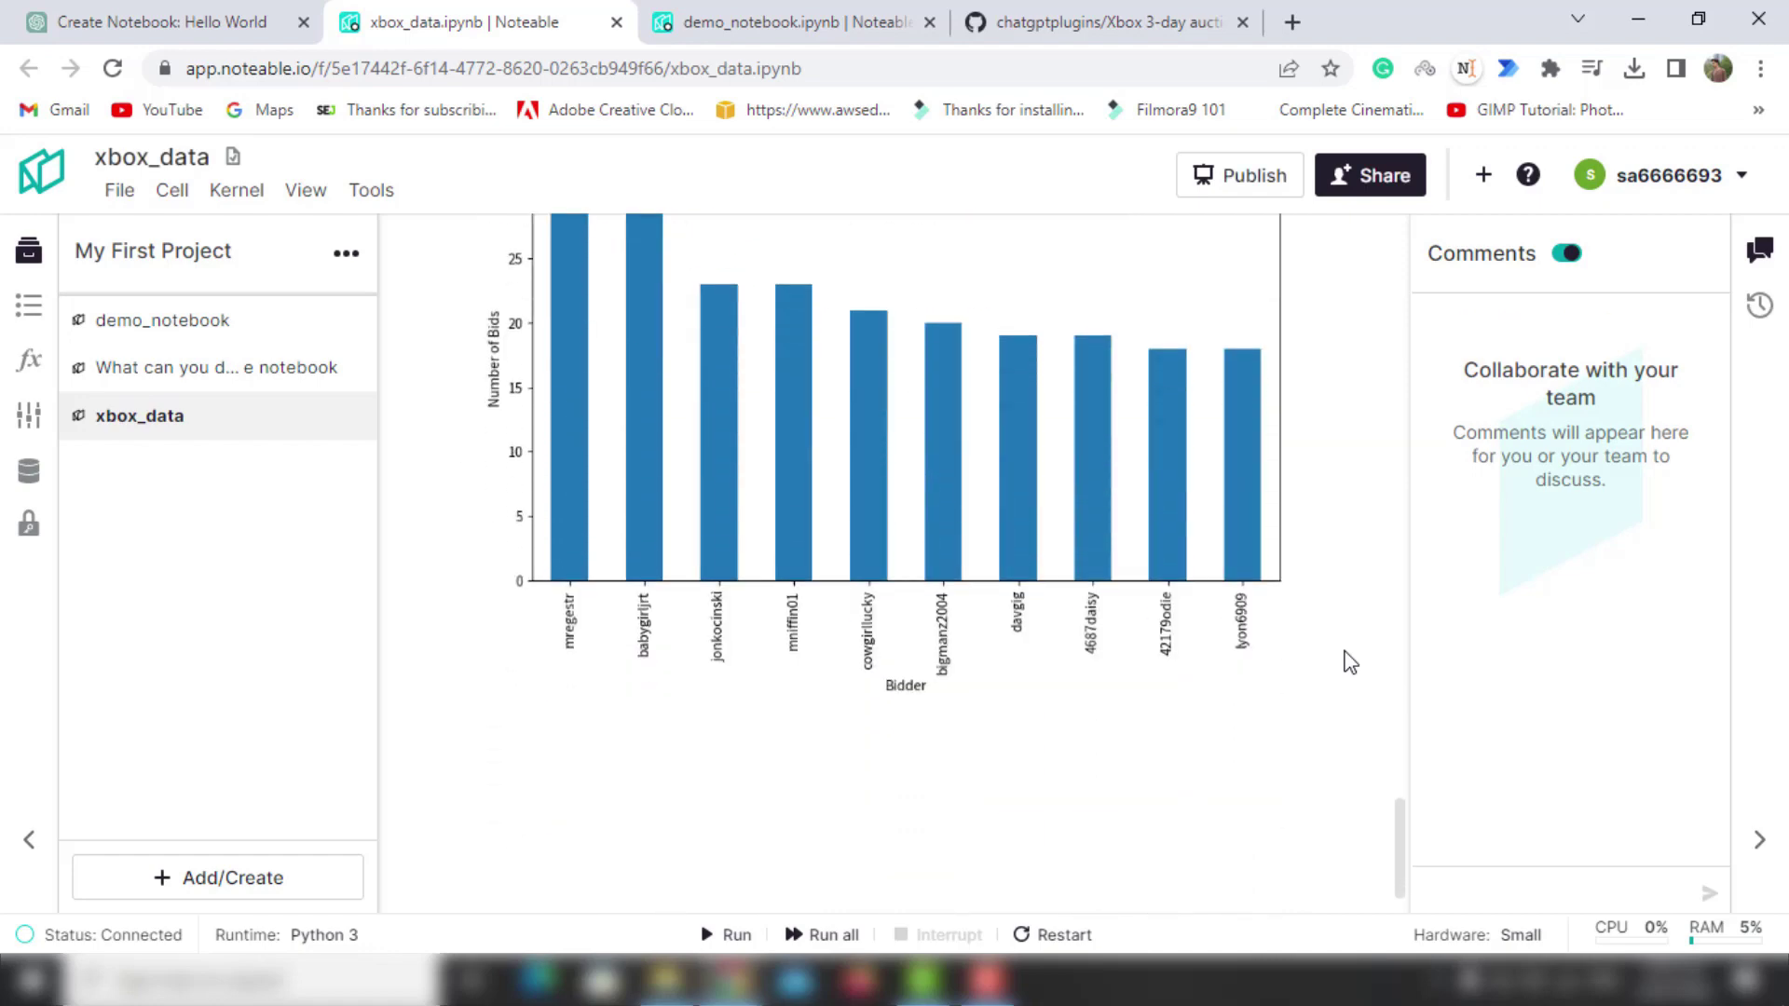
scroll(1349, 662, up, 3)
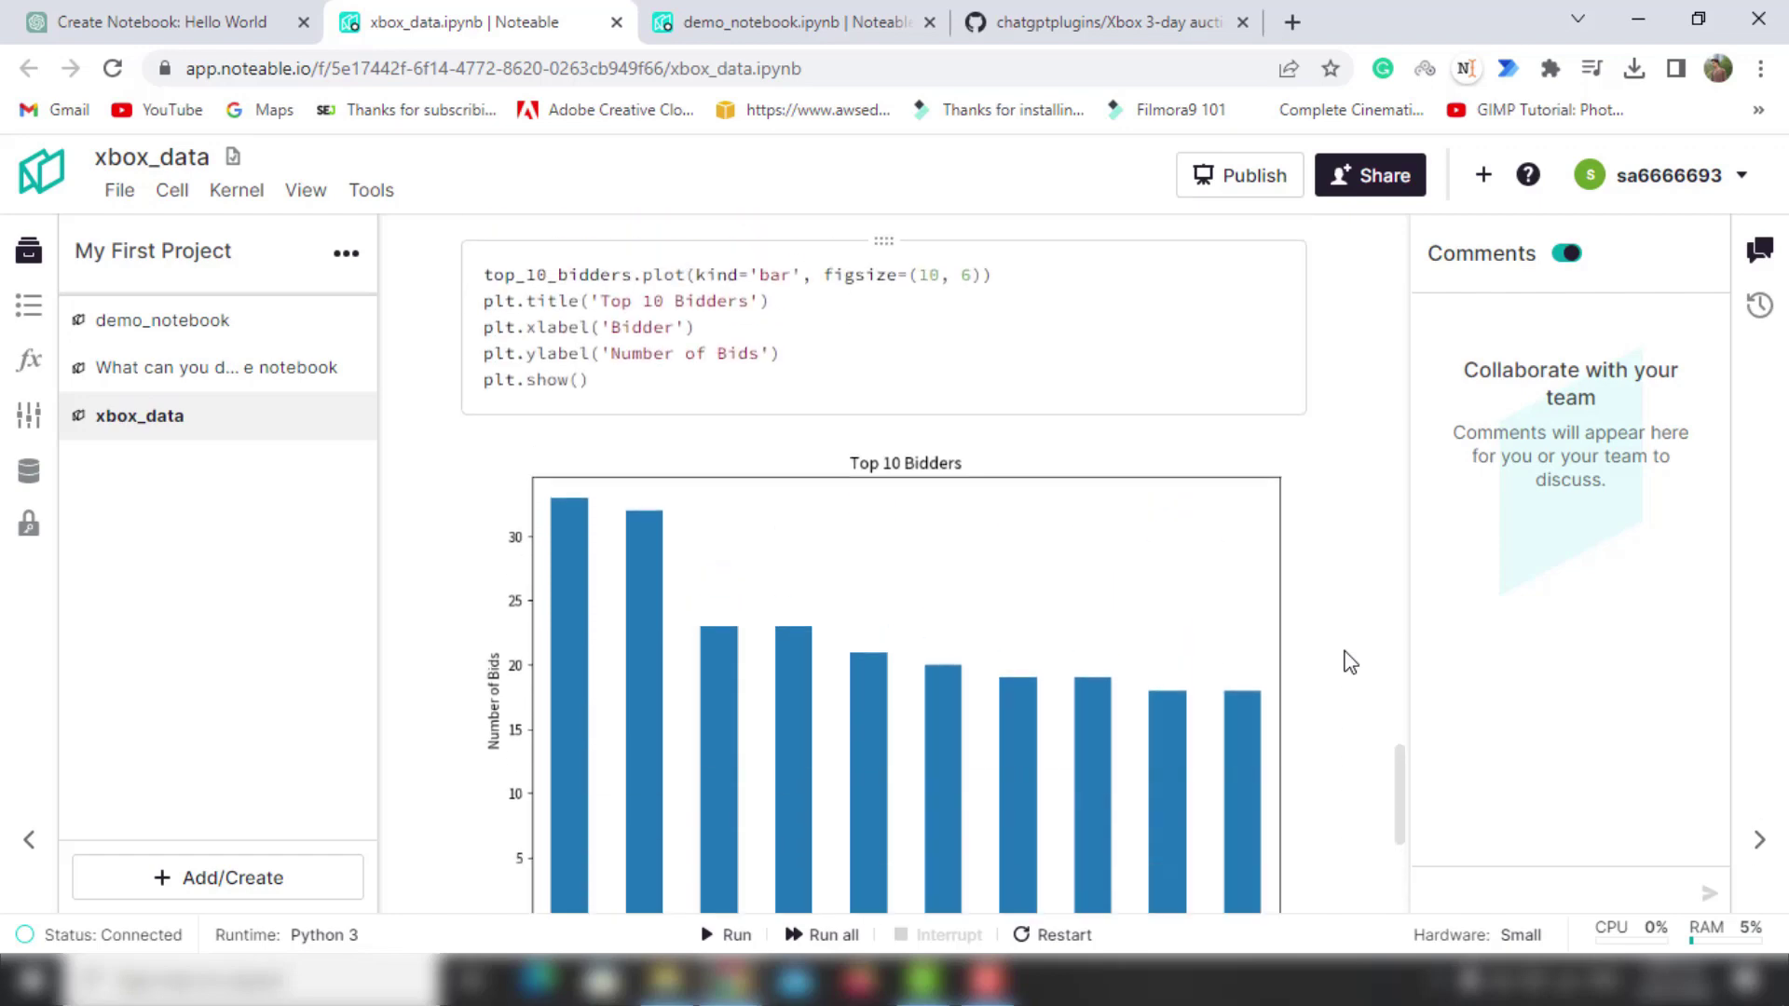
scroll(1349, 662, down, 3)
scroll(1349, 663, up, 2)
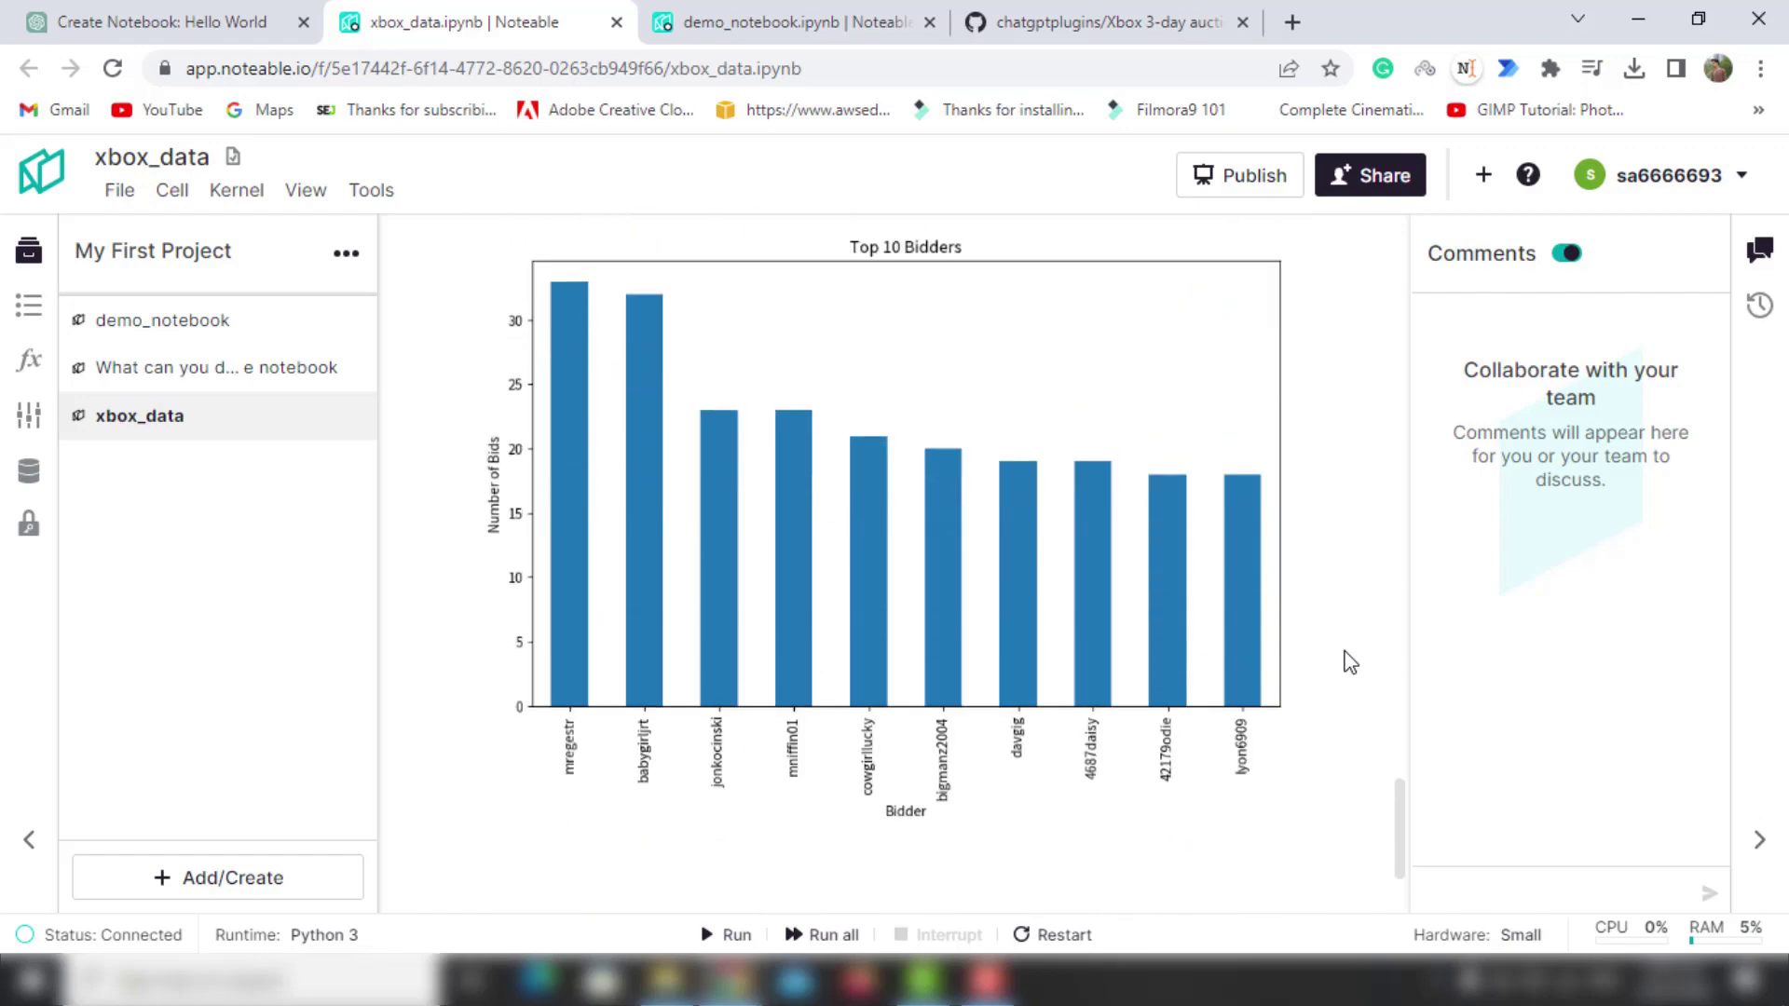
scroll(1349, 662, up, 7)
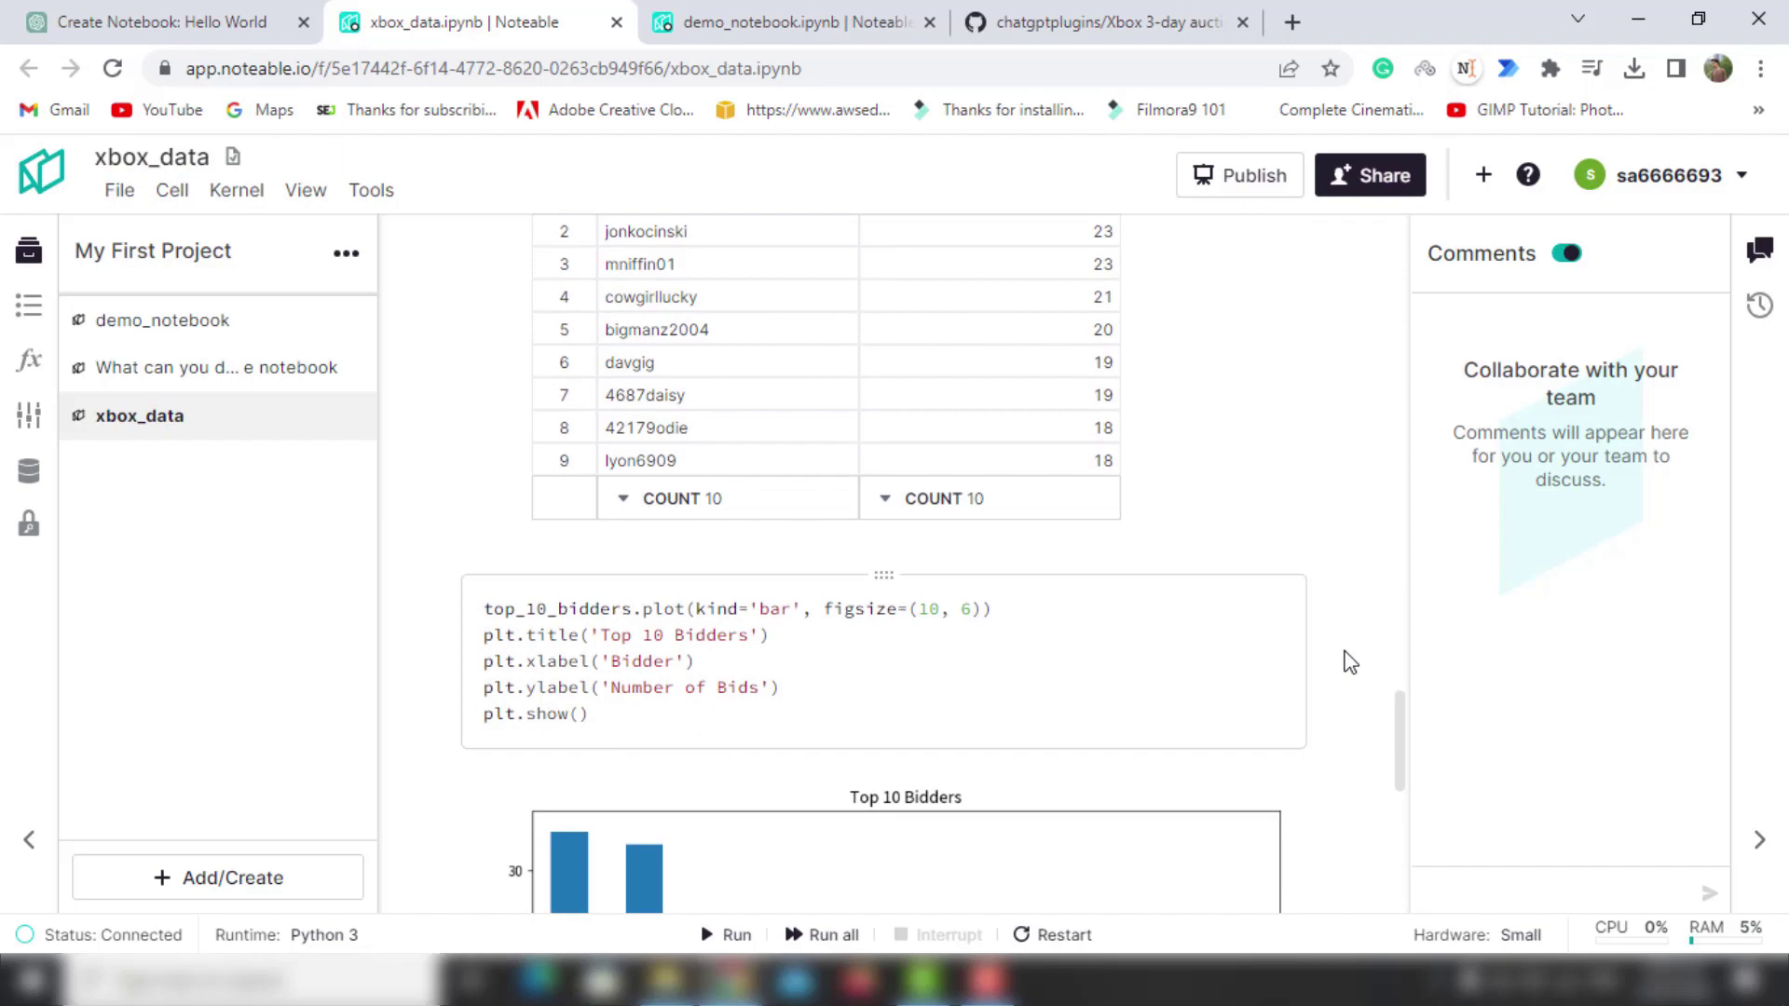